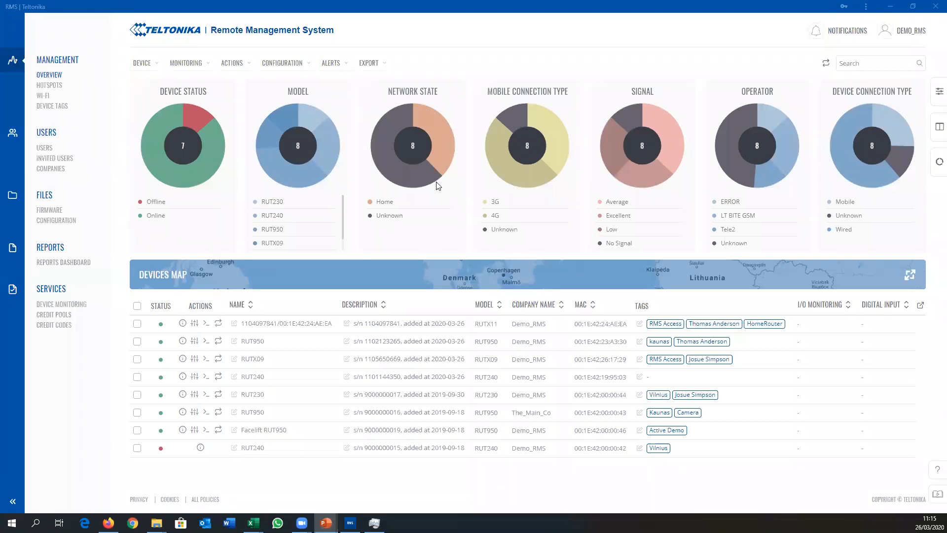
Step: Review the account's user settings, including the auto refresh interval, and return to the device management overview
left_click(433, 41)
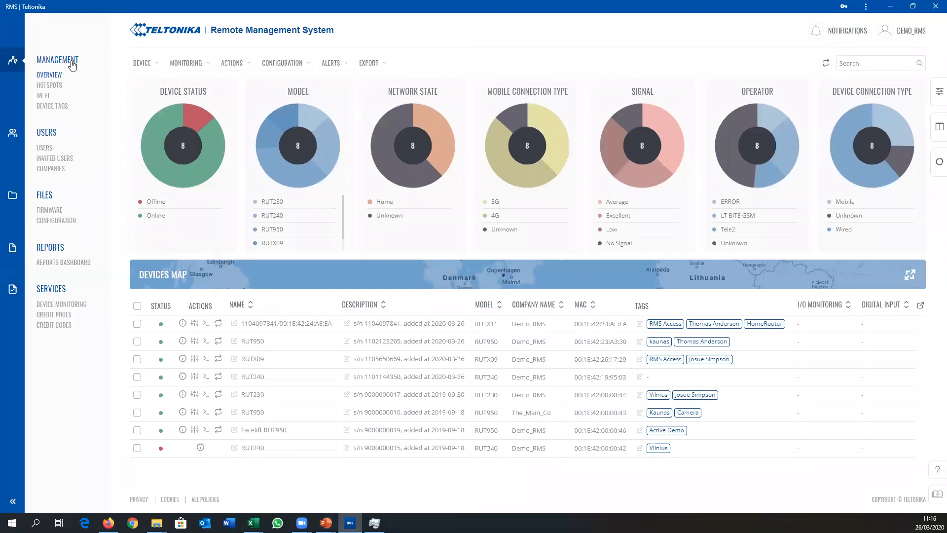
mouse_move(559, 141)
left_click(902, 35)
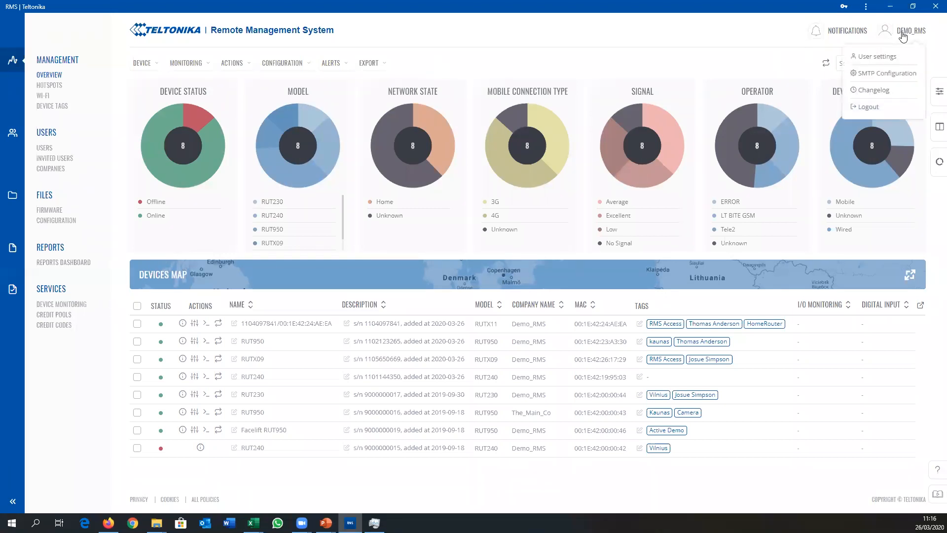
left_click(872, 57)
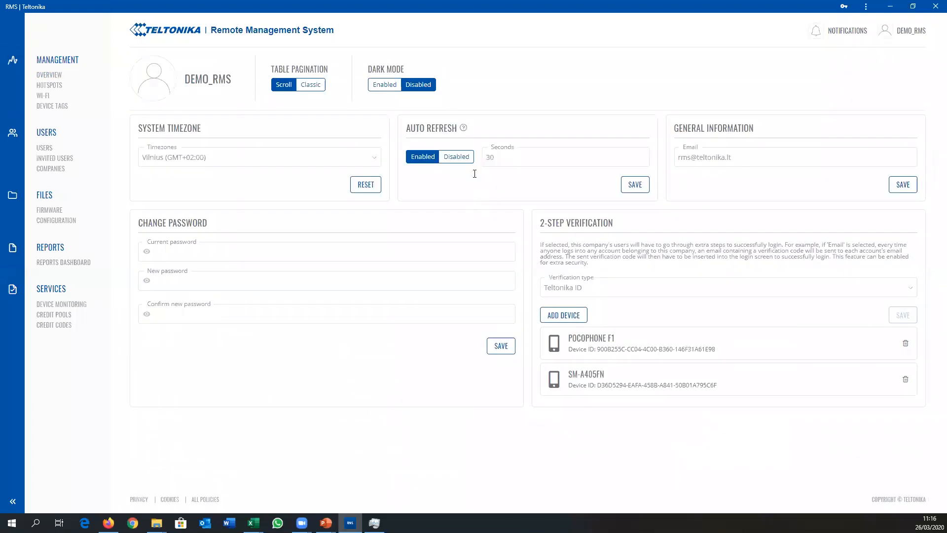
left_click(502, 157)
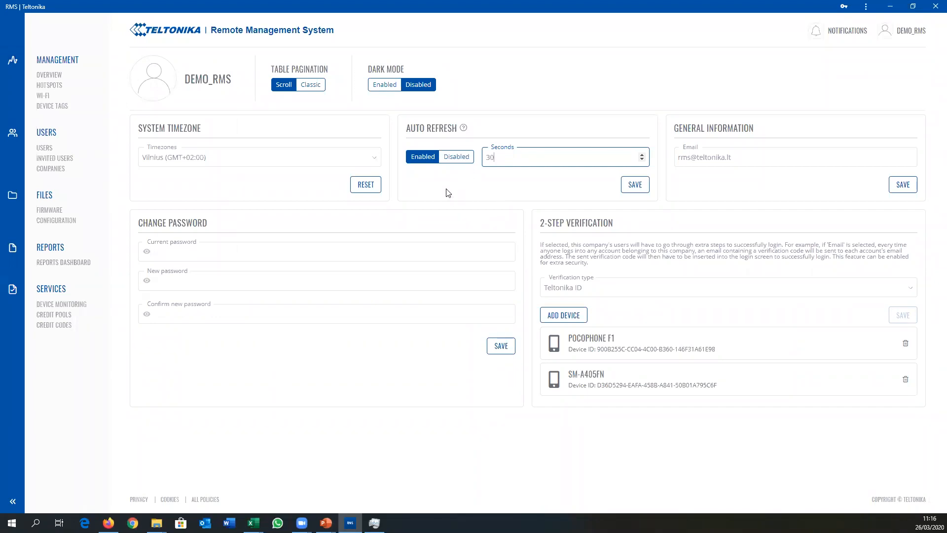
left_click(57, 60)
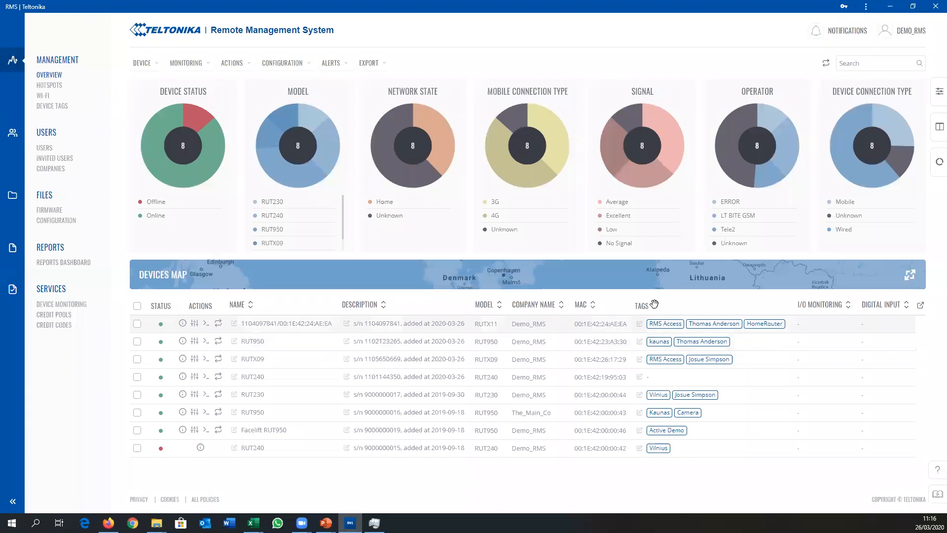
Step: Show the Firmware column and hide the Company Name column in the devices table, and save the column selection
left_click(936, 129)
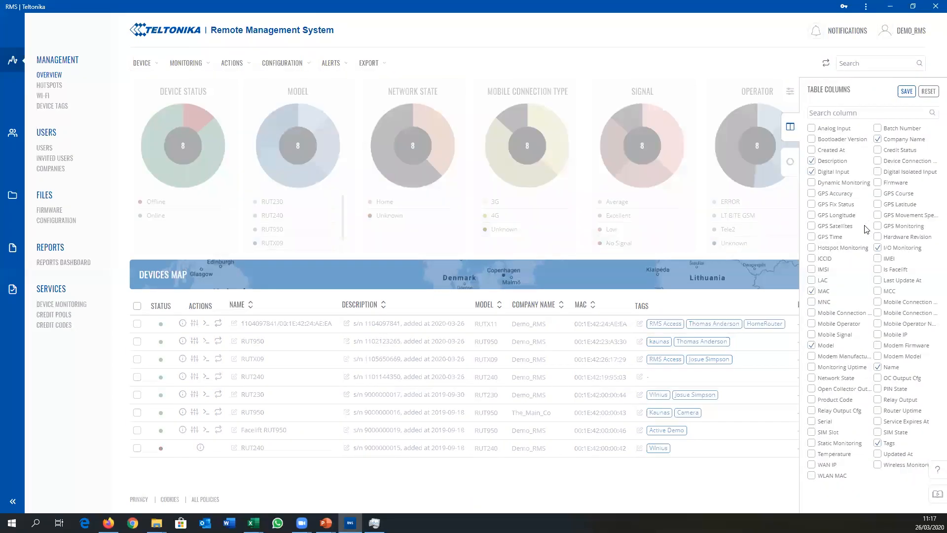
left_click(878, 183)
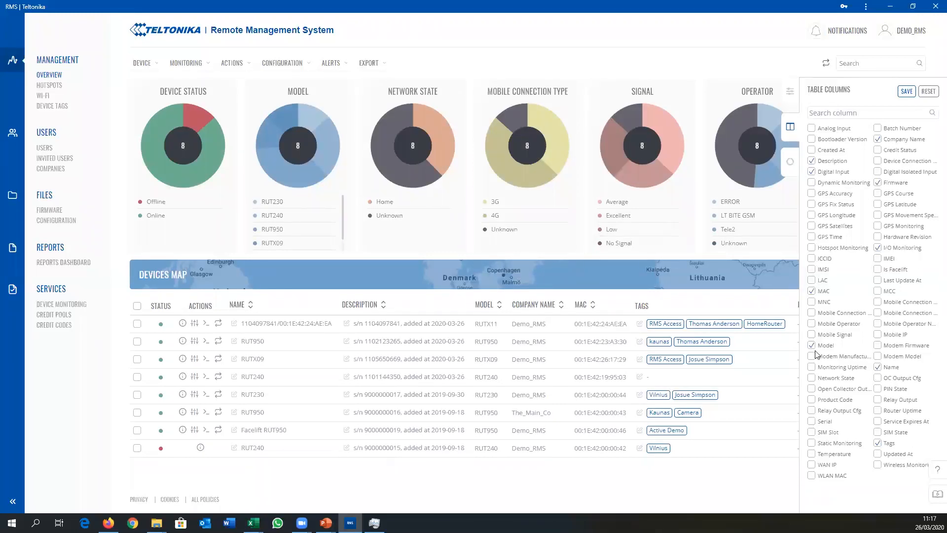
left_click(881, 141)
left_click(911, 92)
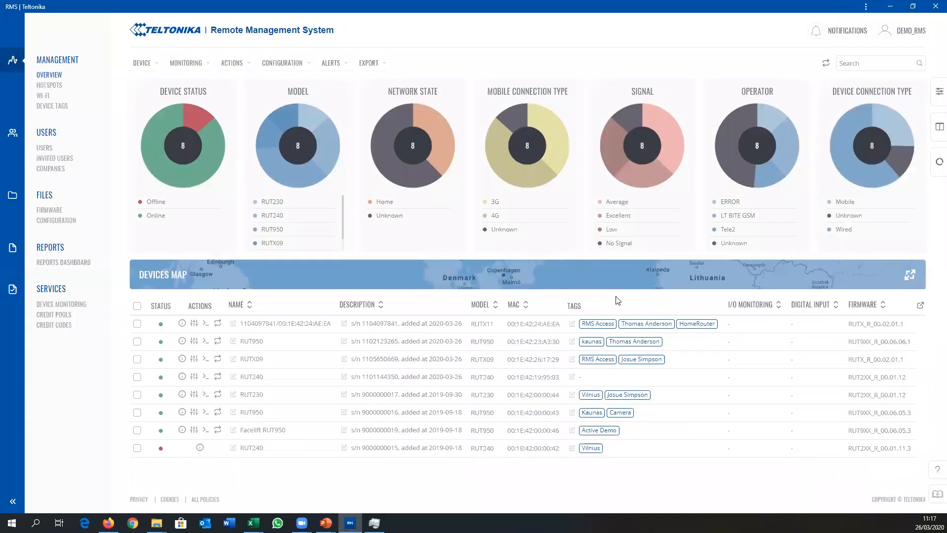
Step: Expand the devices table to its full view, move the I/O Monitoring column in front of MAC, and return to the overview
left_click(920, 306)
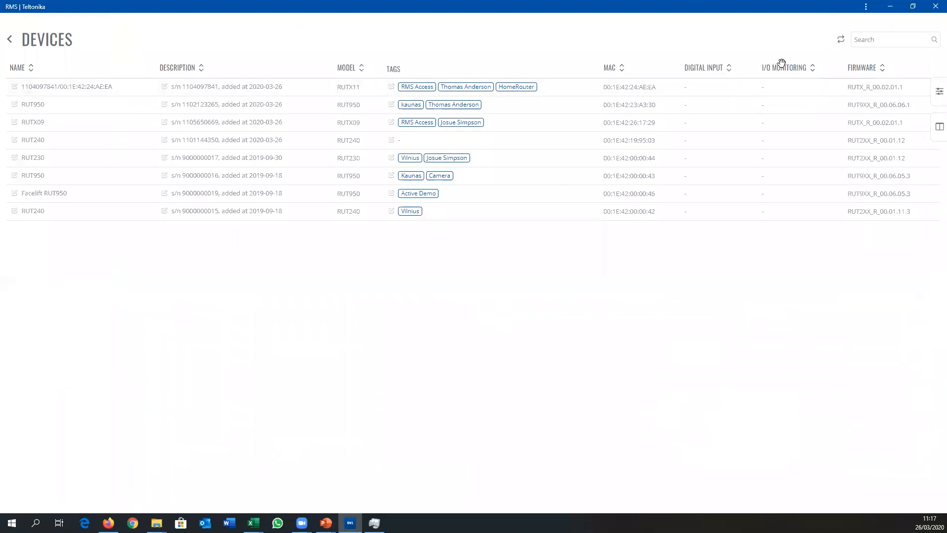
left_click_drag(777, 68, 636, 68)
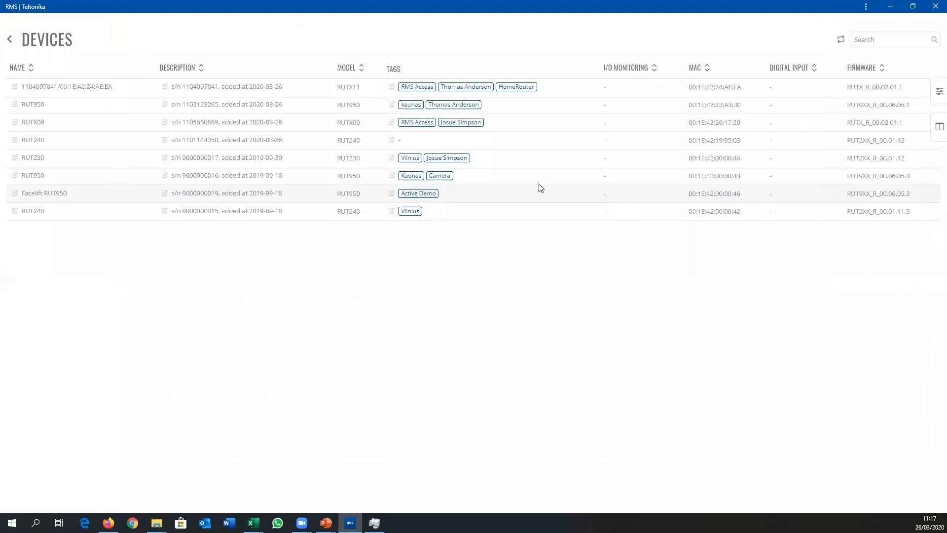
left_click(10, 43)
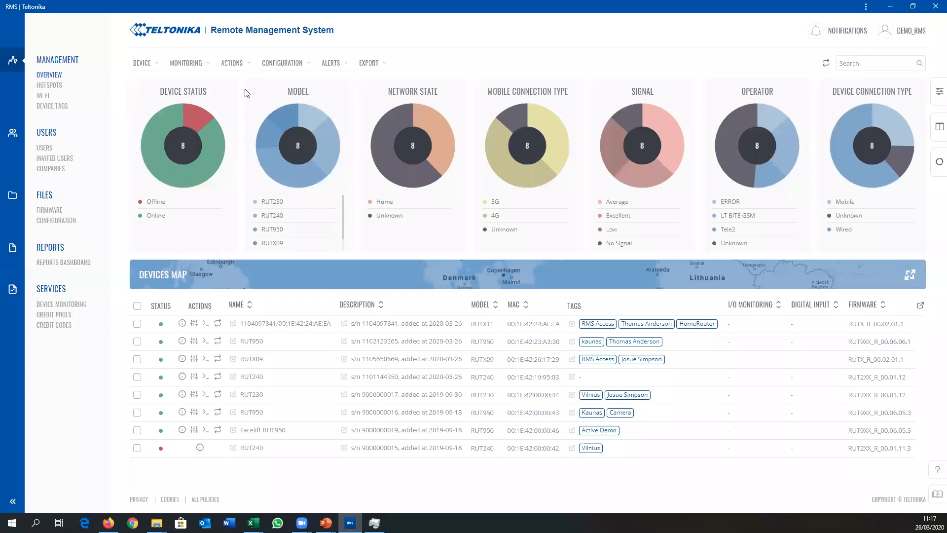
Step: Filter the devices to the RUT950 model using the Model chart and remove that filter again
left_click(274, 230)
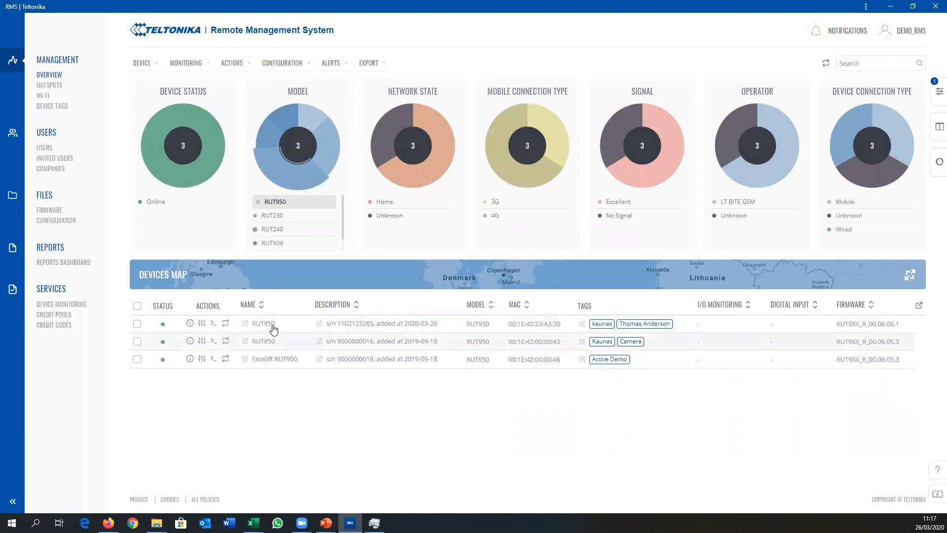
left_click(289, 171)
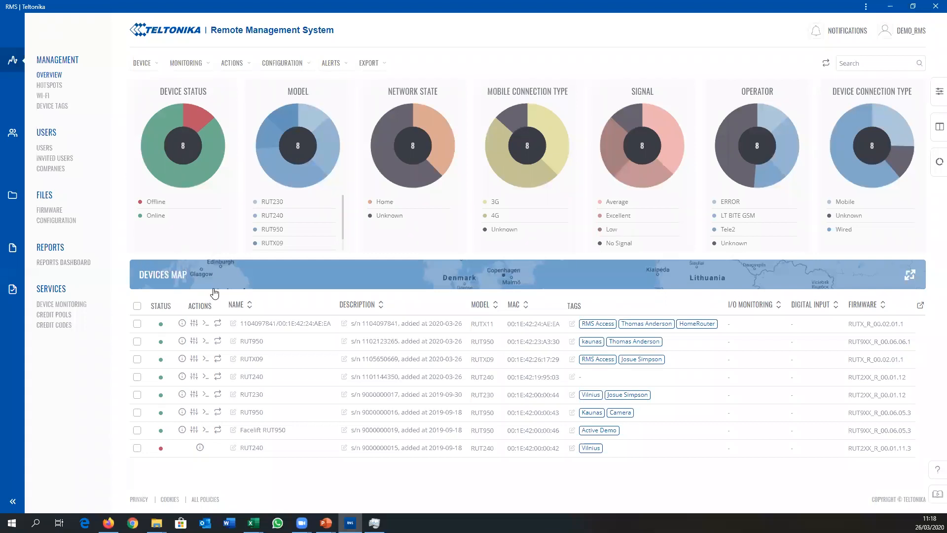
Step: Rename the RUT950 device in the second row as "RUT950 Webinar" and save it
left_click(233, 342)
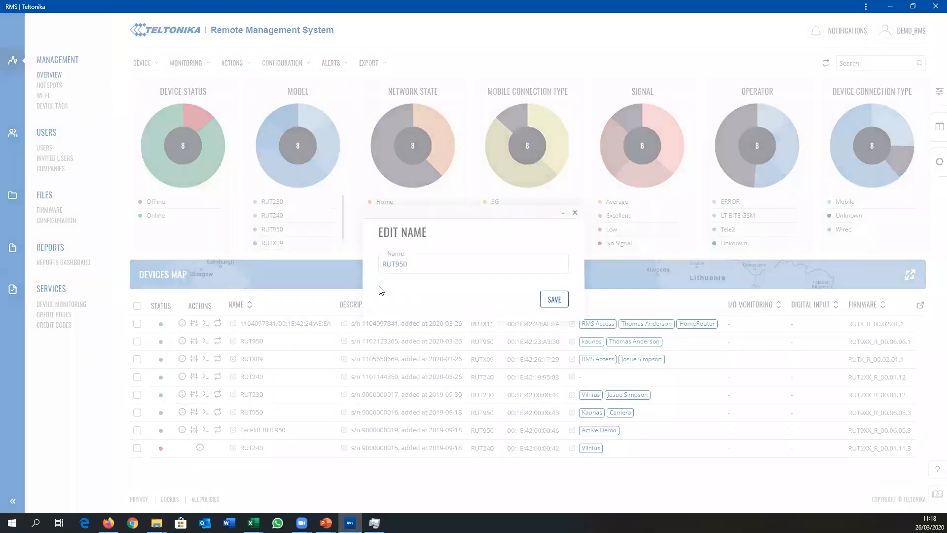
left_click(423, 264)
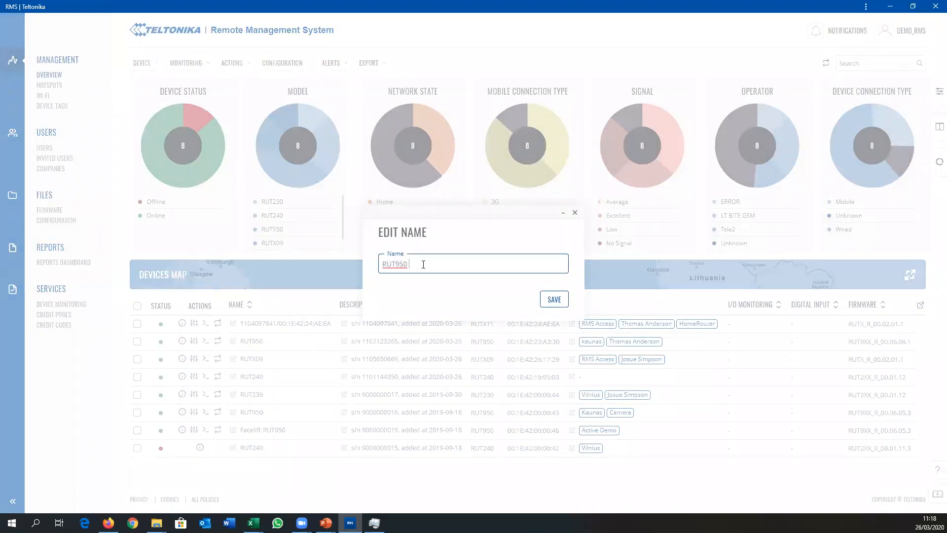
left_click(554, 301)
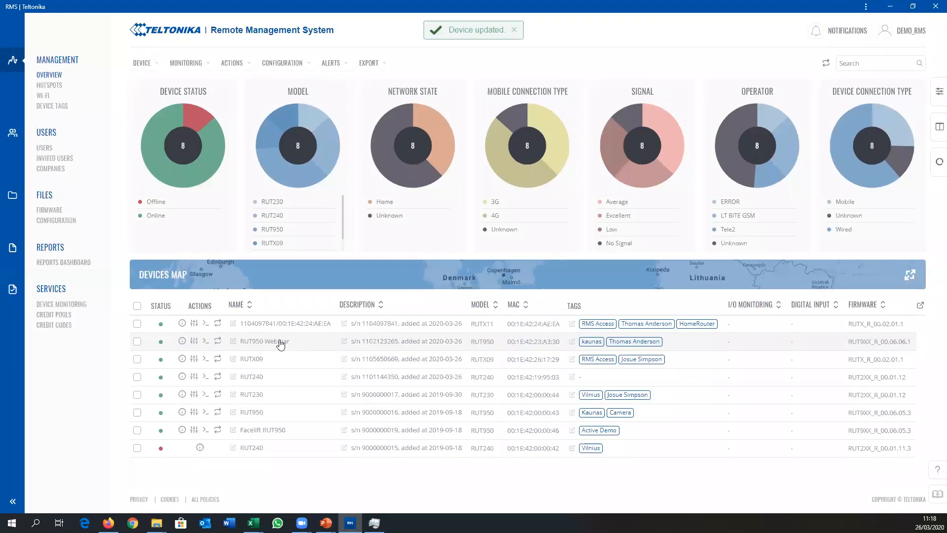
Step: Search the device list for "webin" and clear the search text
left_click(863, 61)
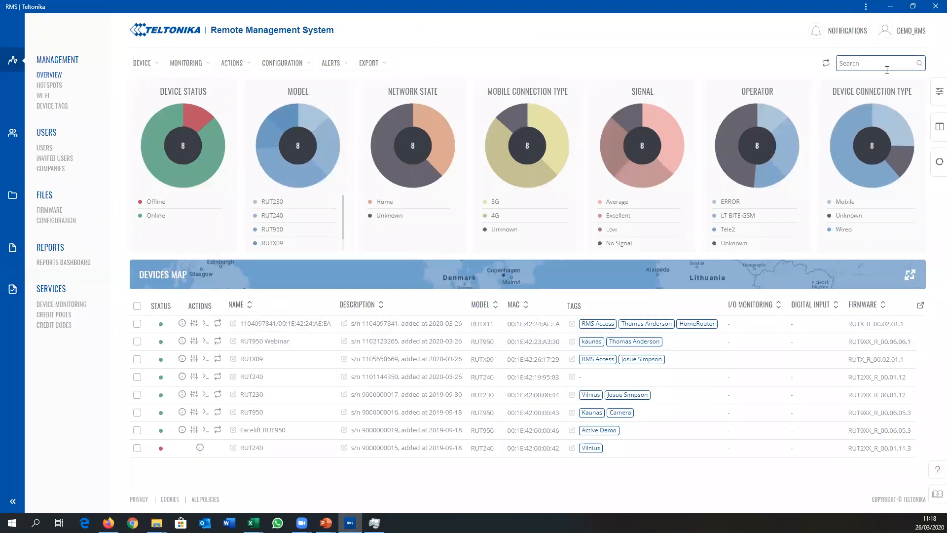
type("webin")
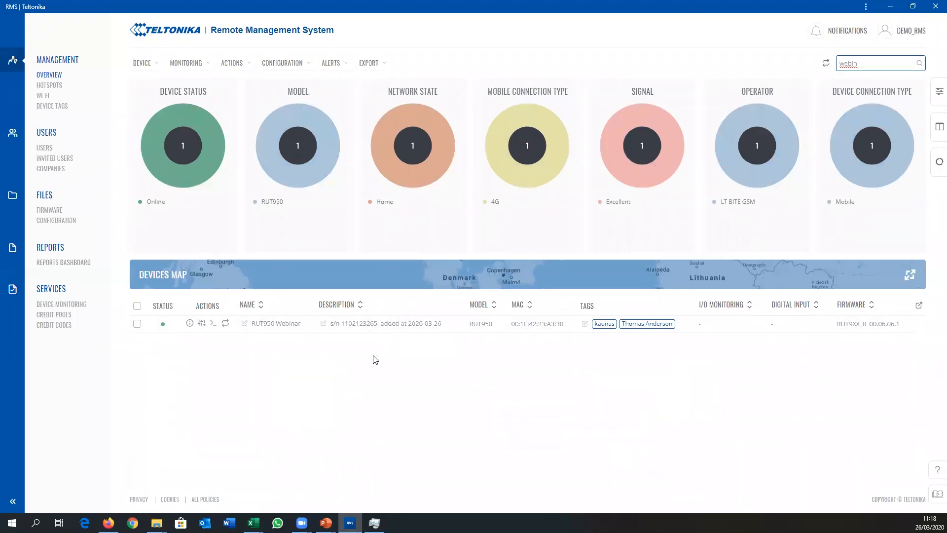
double_click(847, 63)
key("BackSpace")
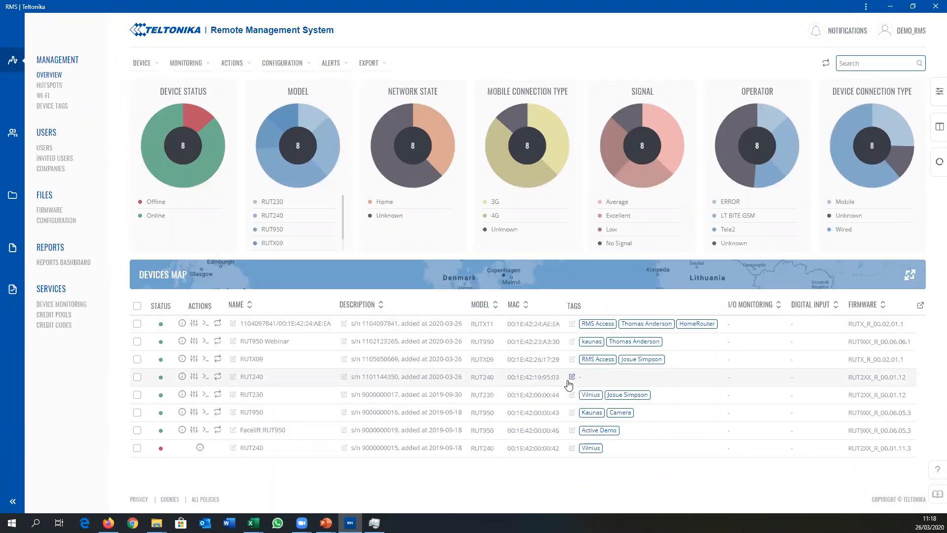
left_click(840, 63)
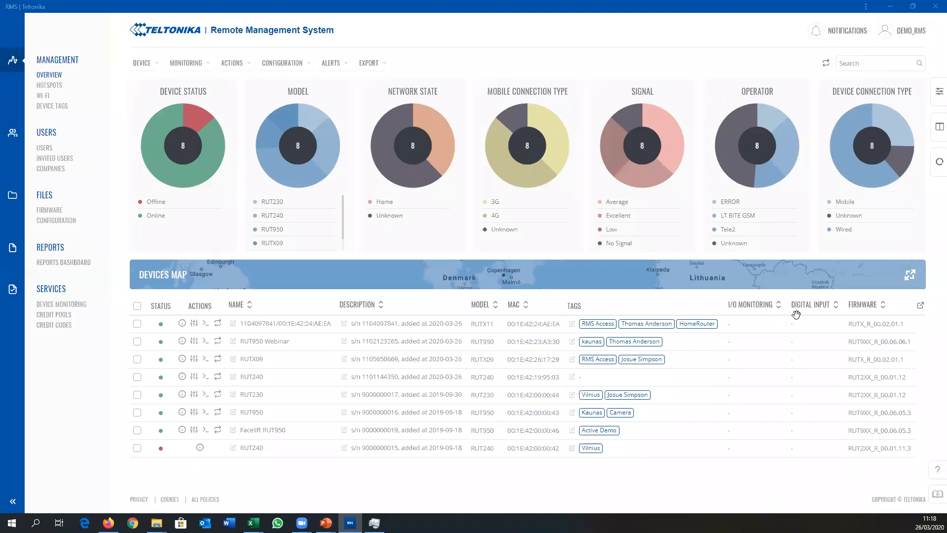
left_click(600, 328)
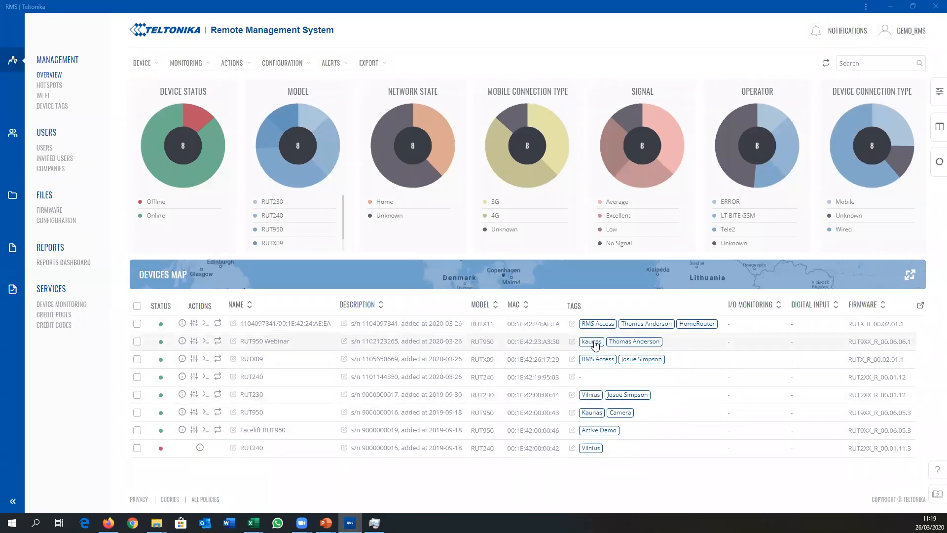
left_click(572, 377)
left_click(418, 280)
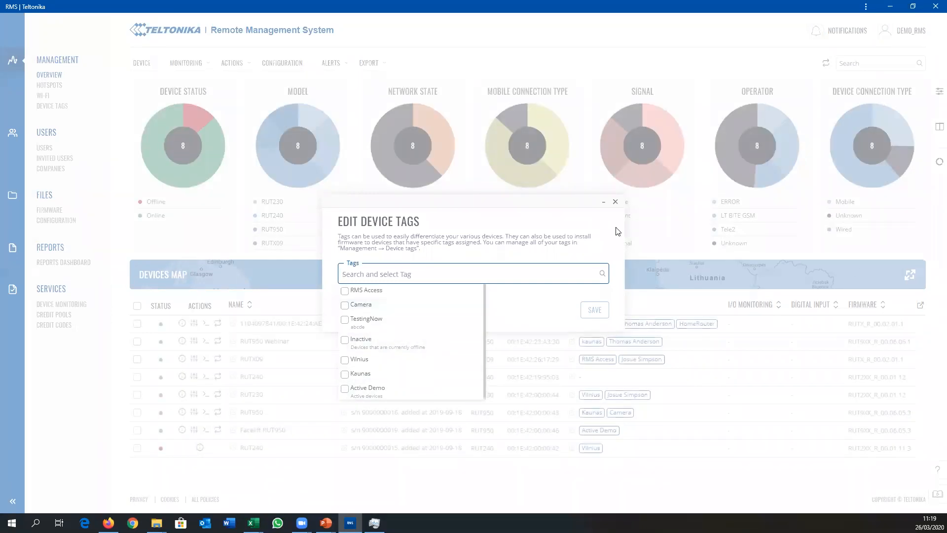
left_click(618, 205)
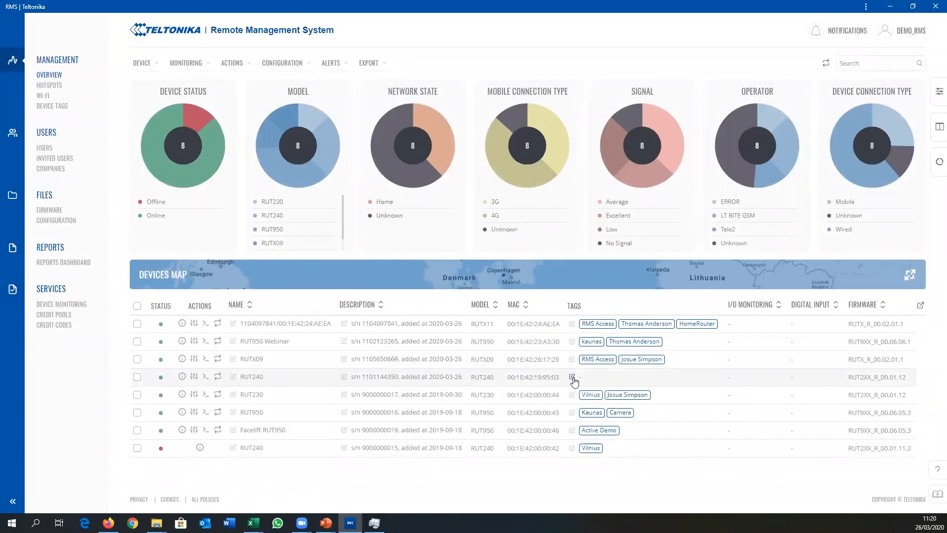
Step: Assign the Camera and Vilnius tags to the untagged RUT240 device and save the tags
left_click(573, 378)
left_click(428, 276)
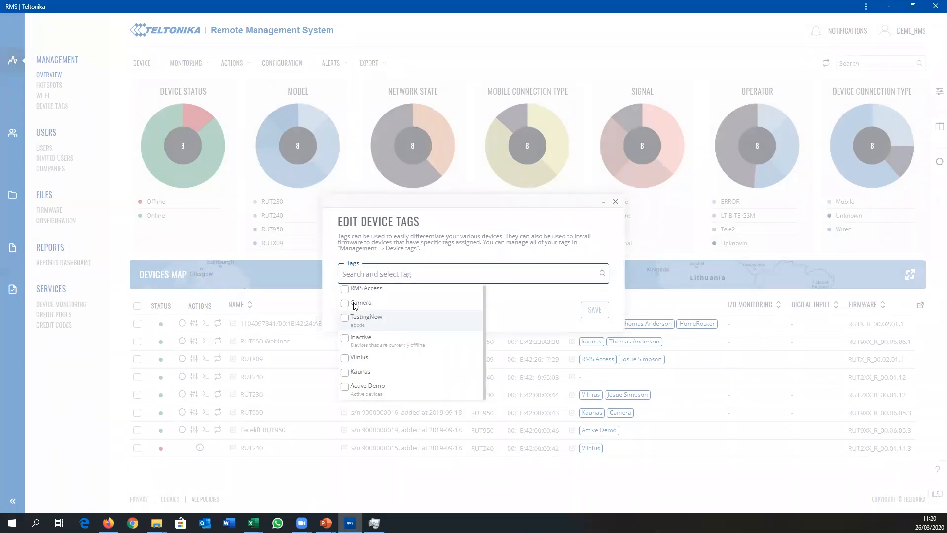
left_click(345, 307)
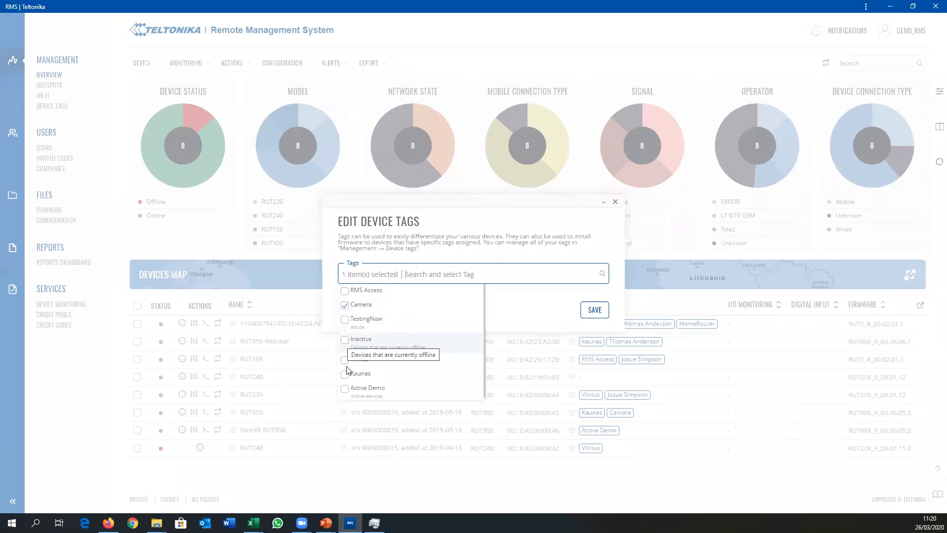
left_click(345, 361)
left_click(595, 310)
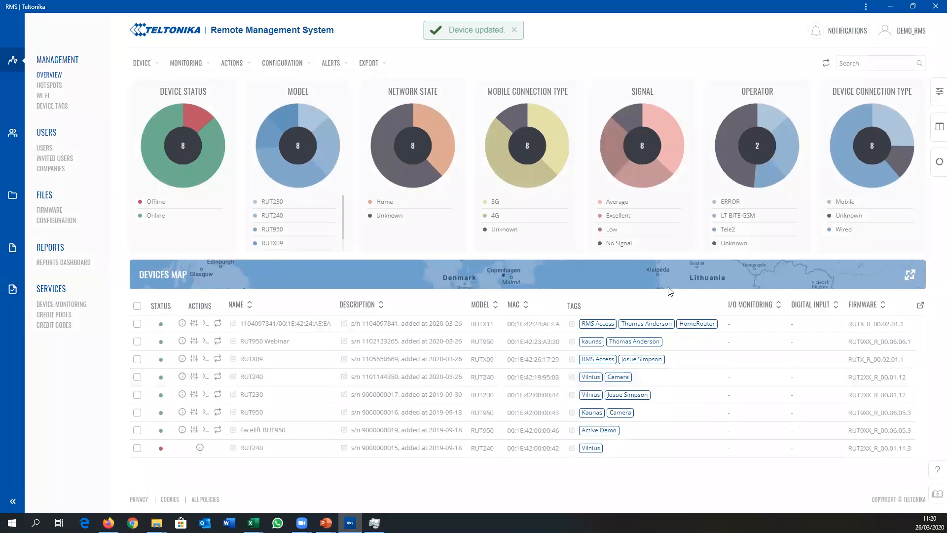
Step: Try to find devices by searching for the Vilnius tag name, and clear the search text
left_click(853, 64)
type("vilnius")
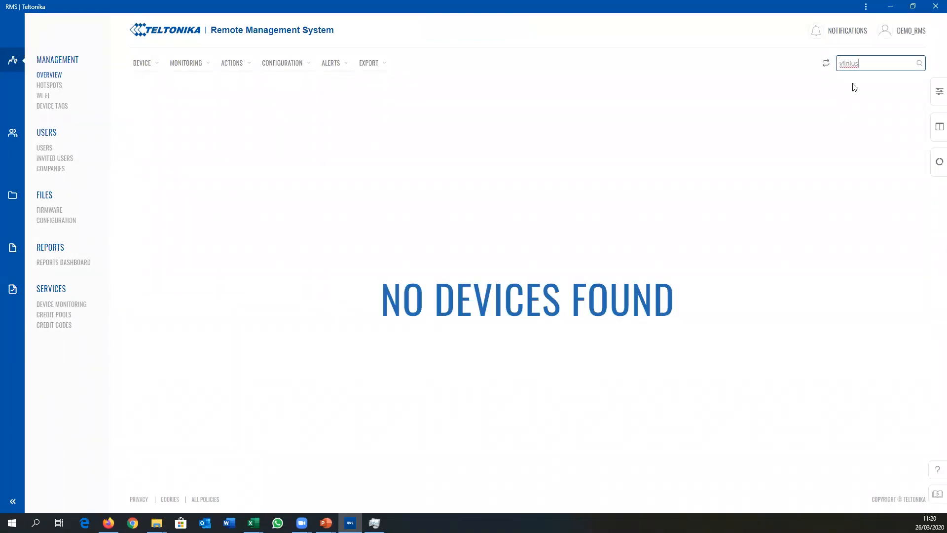
double_click(883, 65)
key("BackSpace")
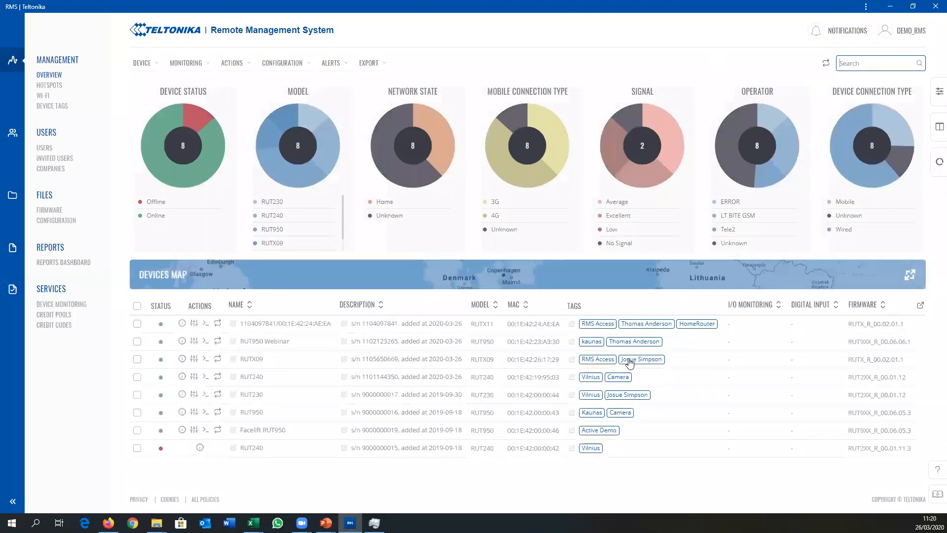
Step: Filter the device list by the Vilnius tag and examine the online RUT240's details page and its box layout options
left_click(591, 380)
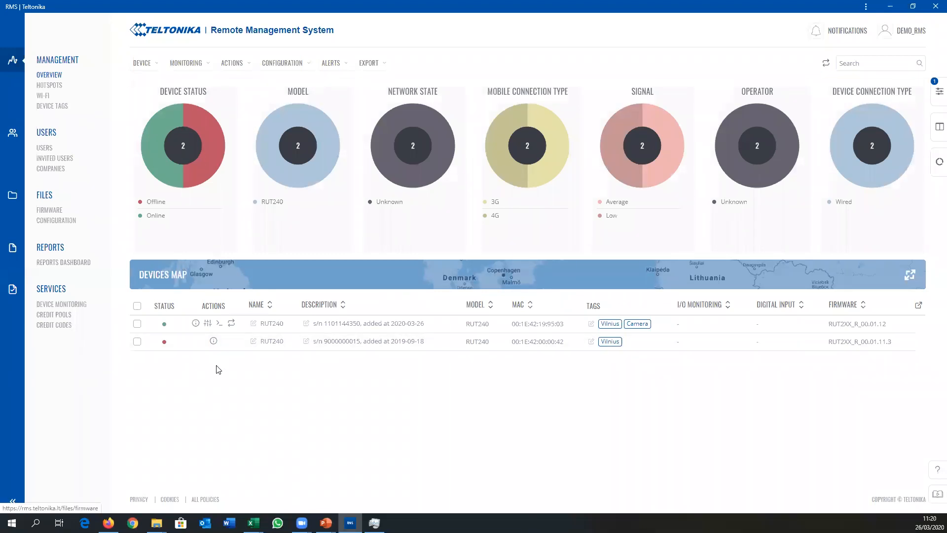
left_click(195, 325)
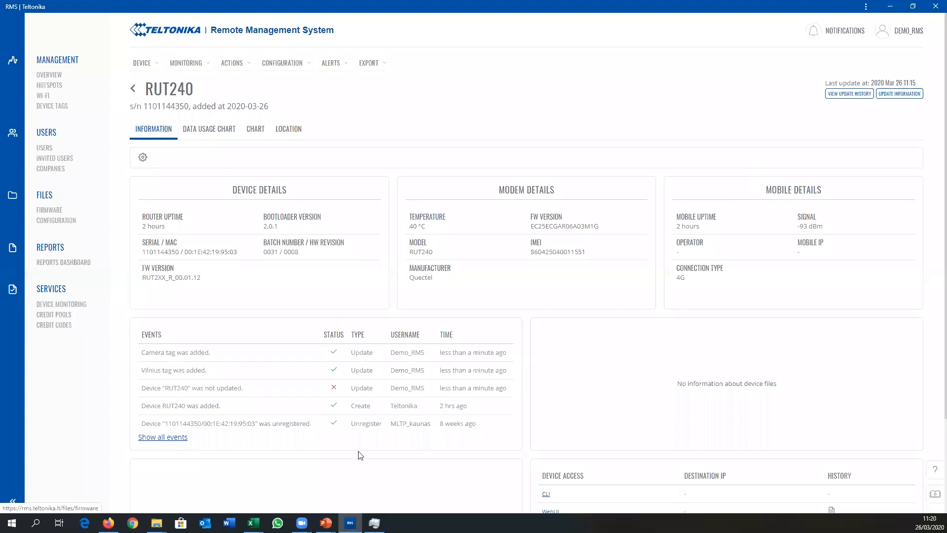
left_click(143, 157)
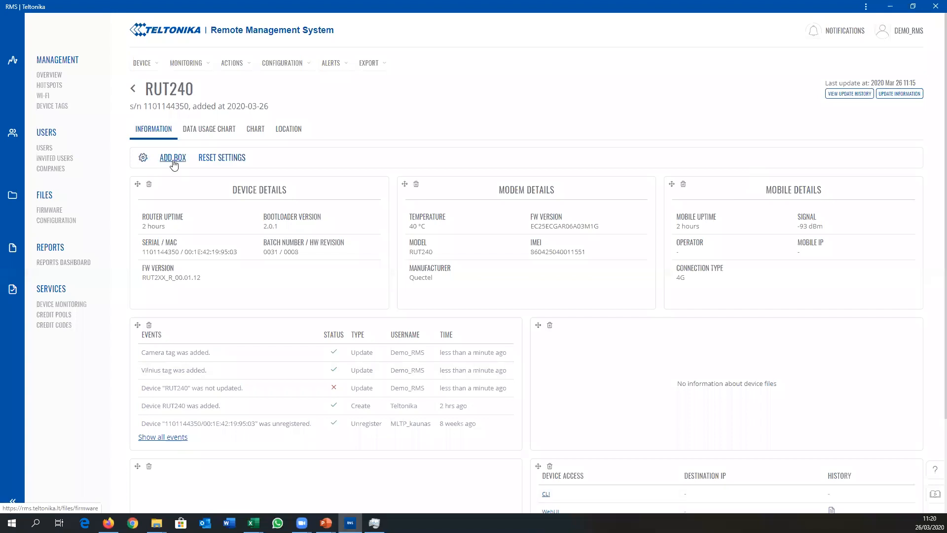
mouse_move(137, 184)
left_mouse_down()
mouse_move(585, 197)
mouse_move(151, 197)
left_mouse_up()
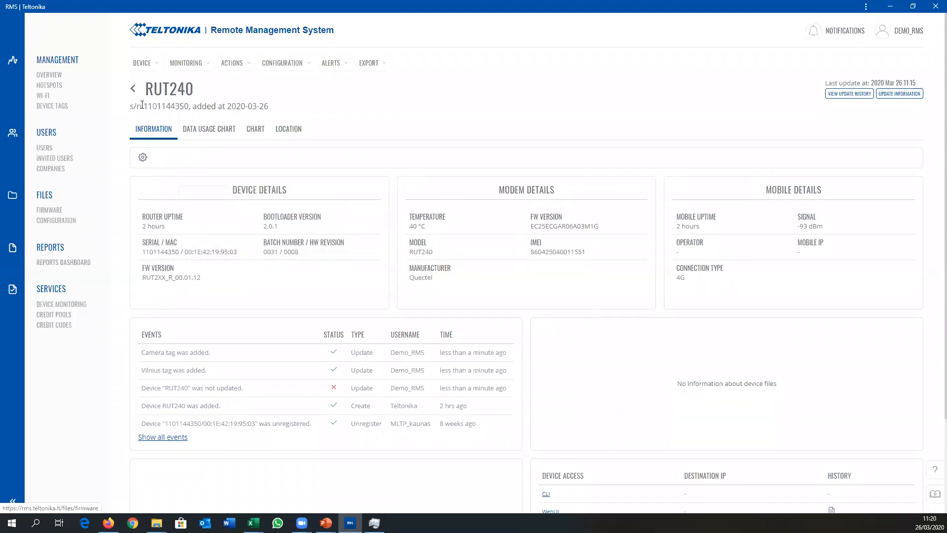
left_click(132, 88)
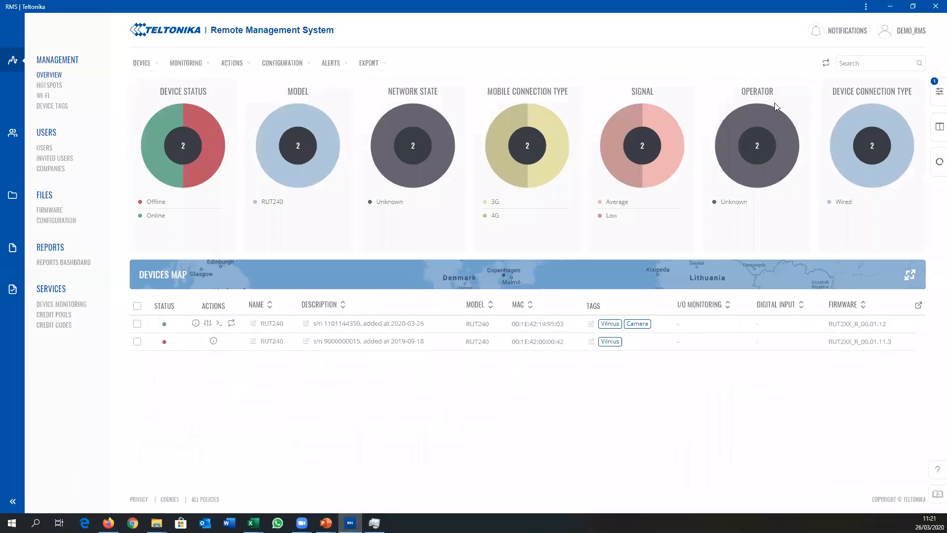
Step: Remove the Vilnius tag from the device filters and close the filter settings
left_click(938, 92)
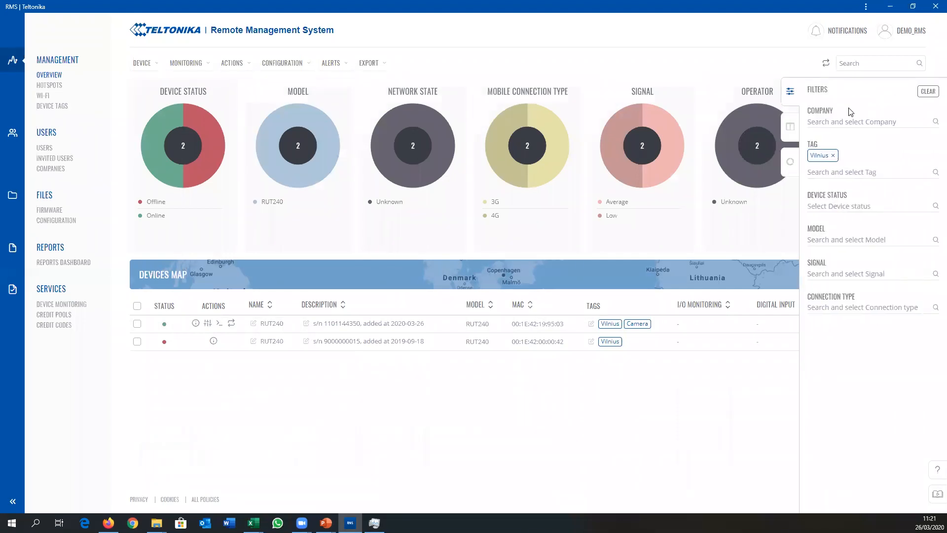
left_click(834, 157)
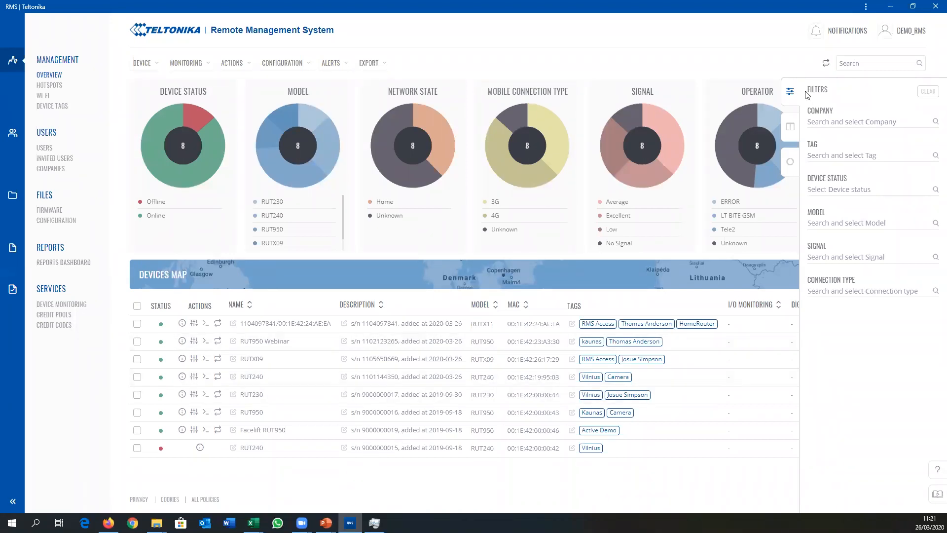
left_click(790, 93)
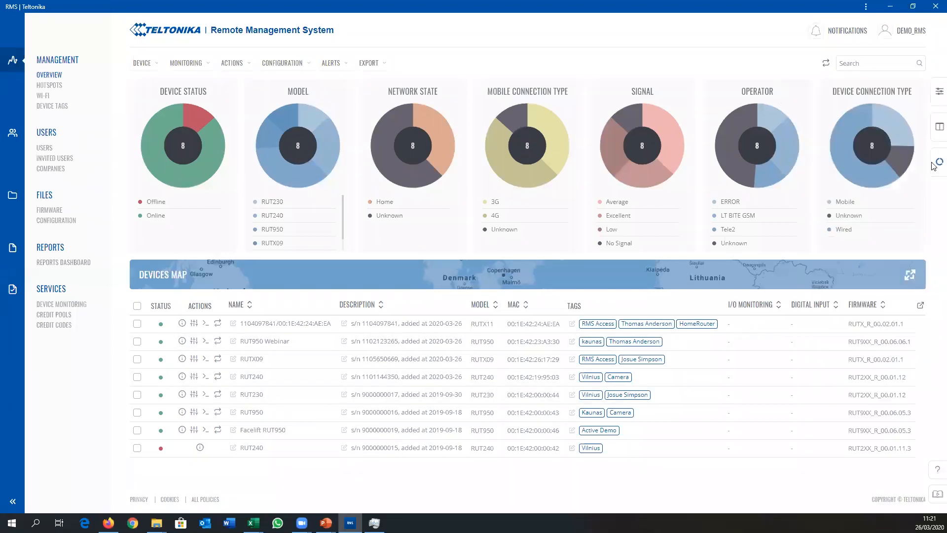
Step: Check which charts are enabled in the overview's chart options and close the options
left_click(936, 166)
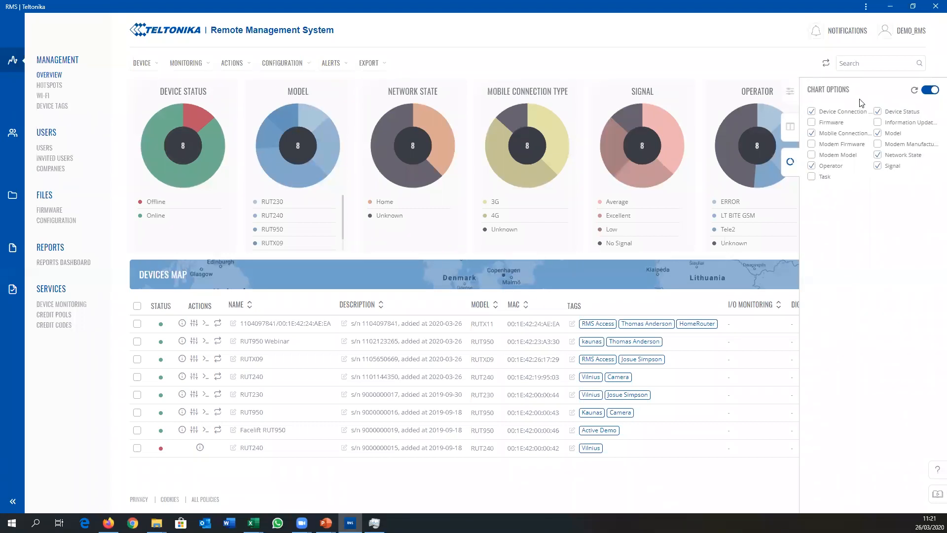
left_click(790, 162)
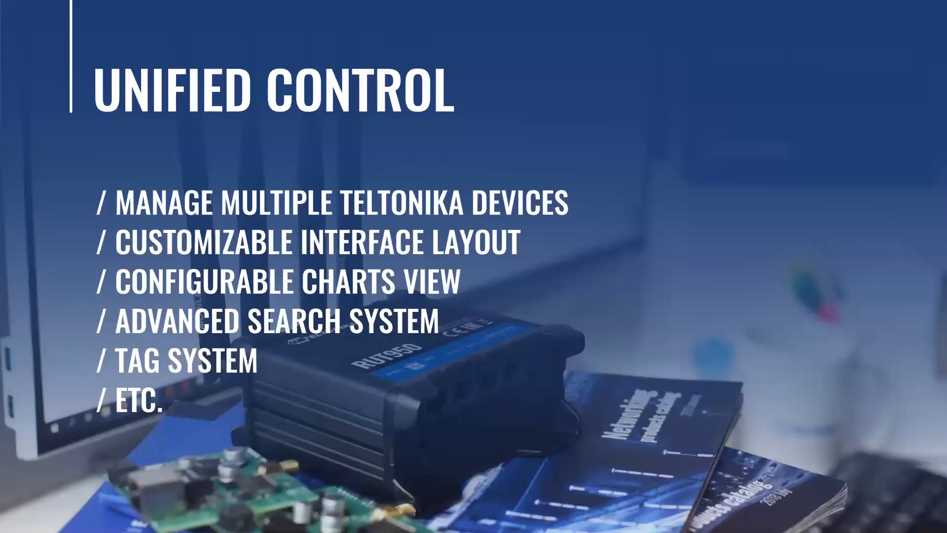
key("Right")
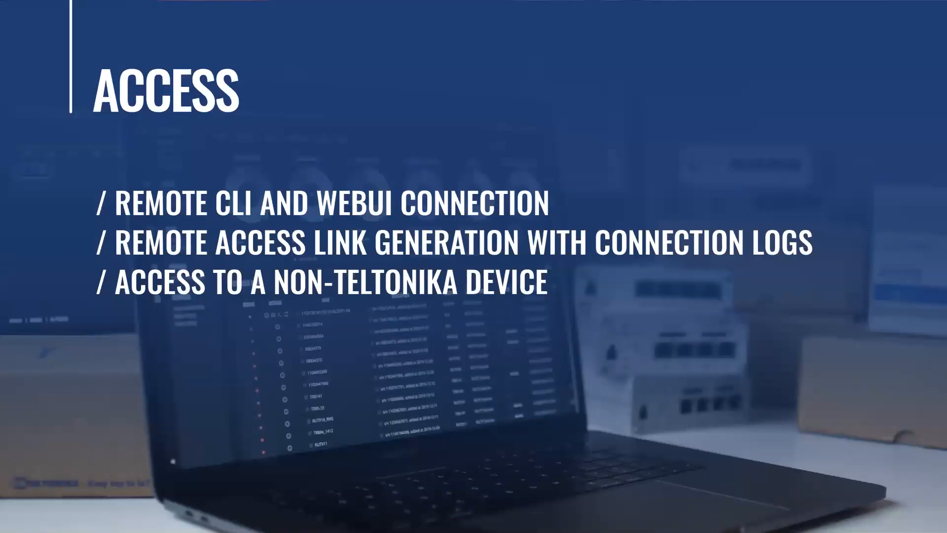
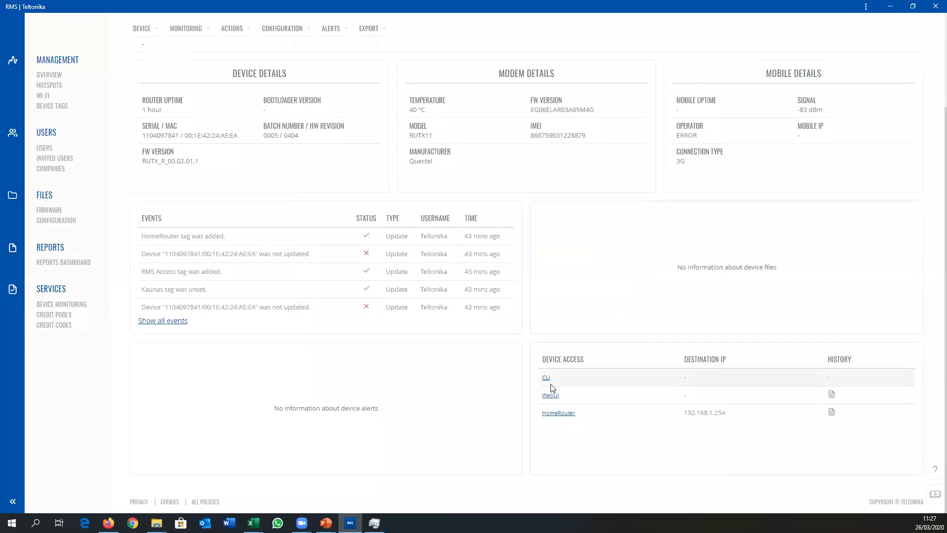
Step: Open the RUTX11's remote WebUI link, view its login page, and close the browser window and access dialog
left_click(550, 396)
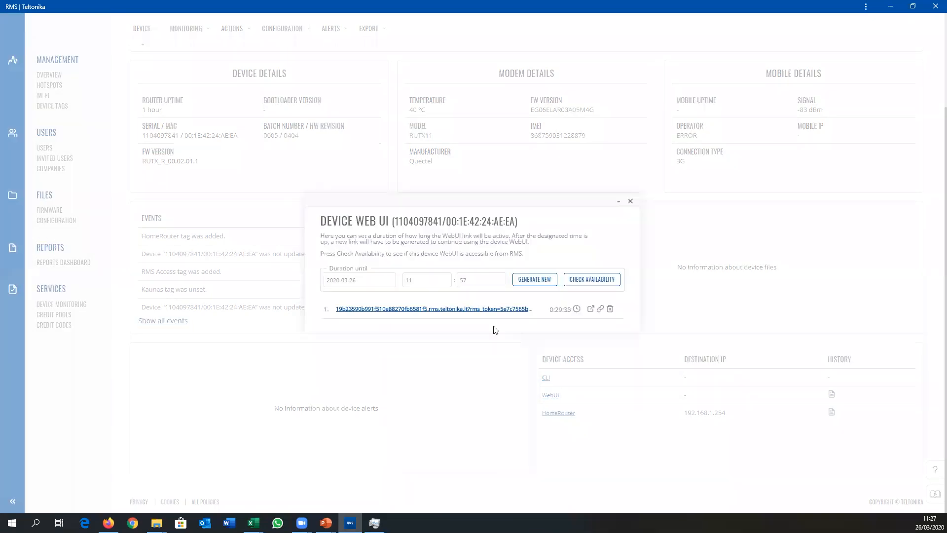
left_click(478, 310)
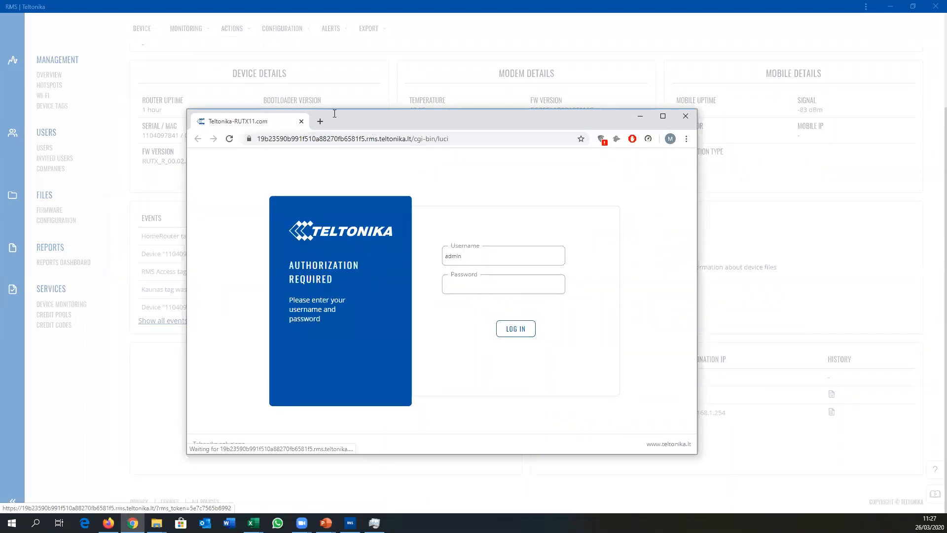
left_click_drag(247, 121, 169, 99)
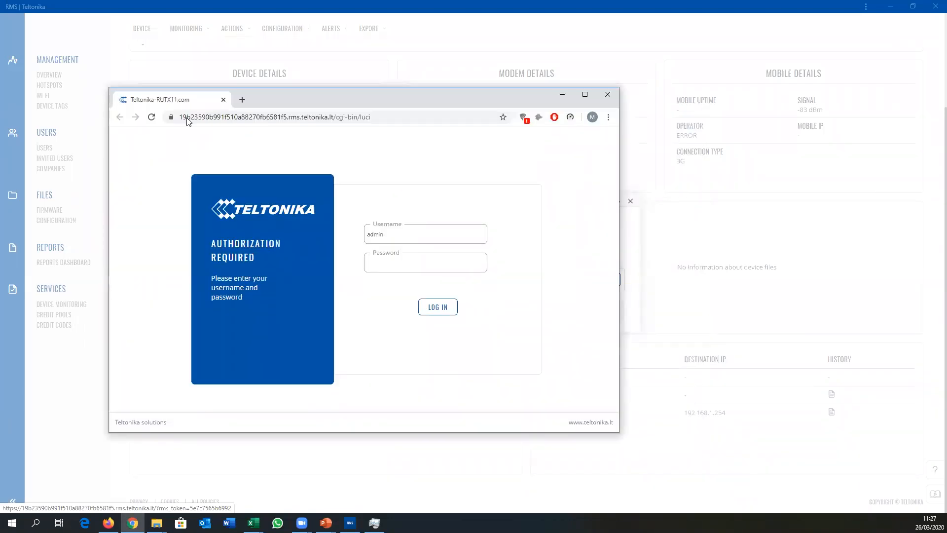
left_click(607, 99)
left_click(630, 201)
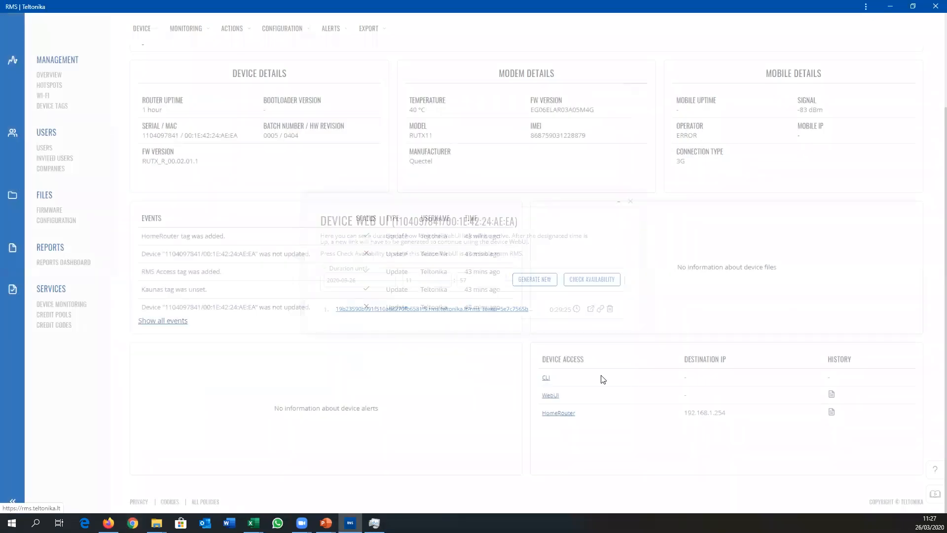
Step: Open the HomeRouter remote access link, view the sign-in page behind it, and close the window and dialog
left_click(562, 415)
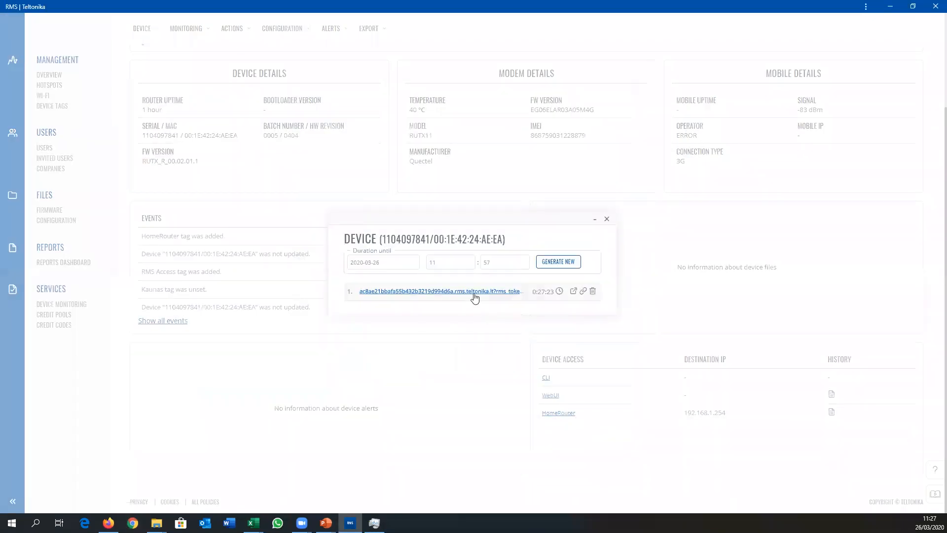
left_click(474, 292)
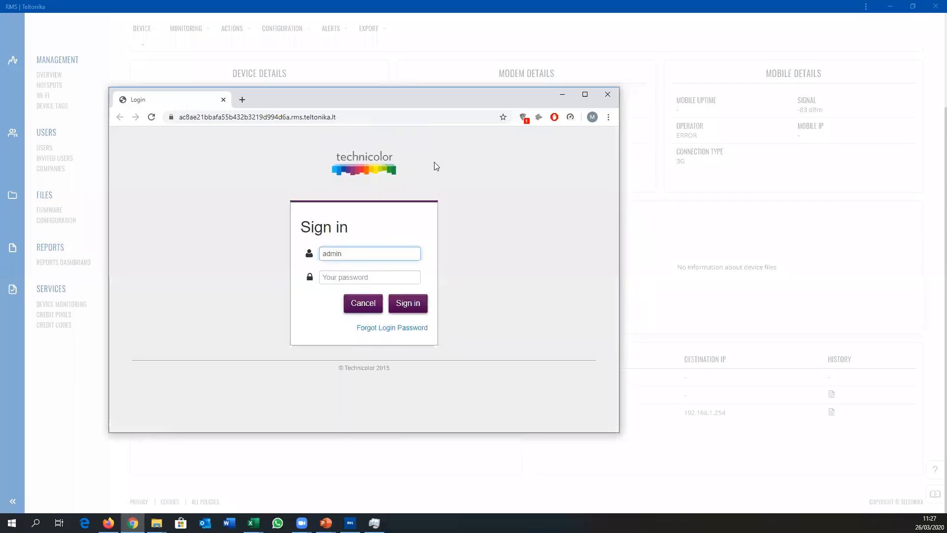
left_click(608, 94)
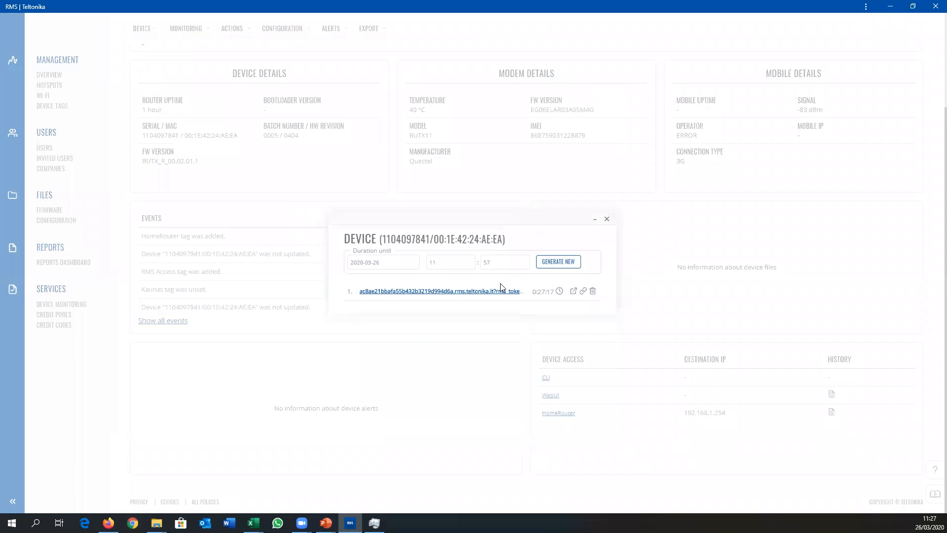
left_click(606, 220)
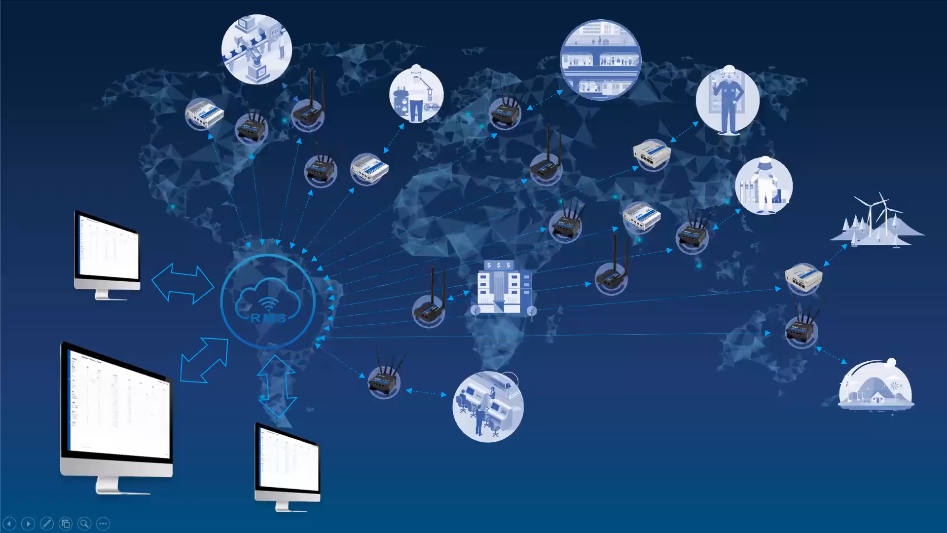
Step: Advance the presentation to the Multi-Config & FOTA slide and switch back to the RMS overview
key("Right")
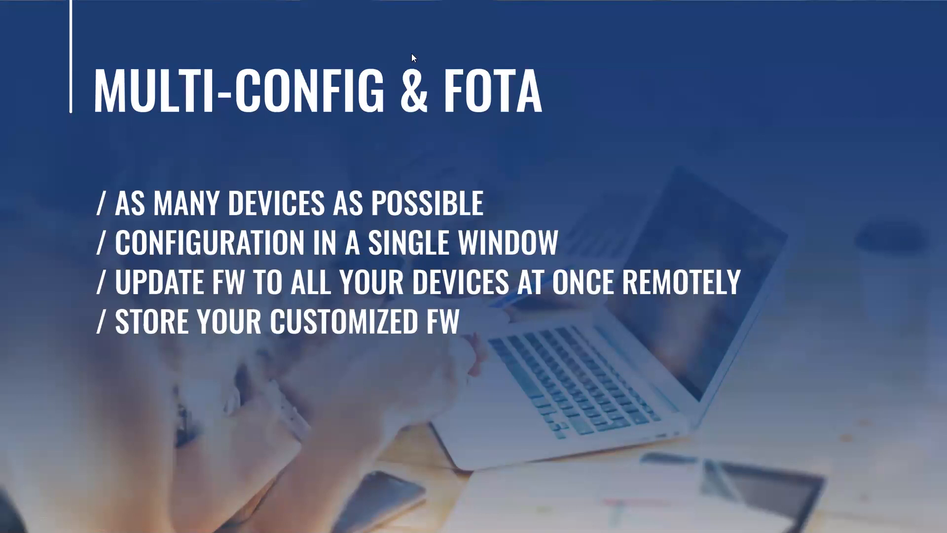
key("alt+Tab")
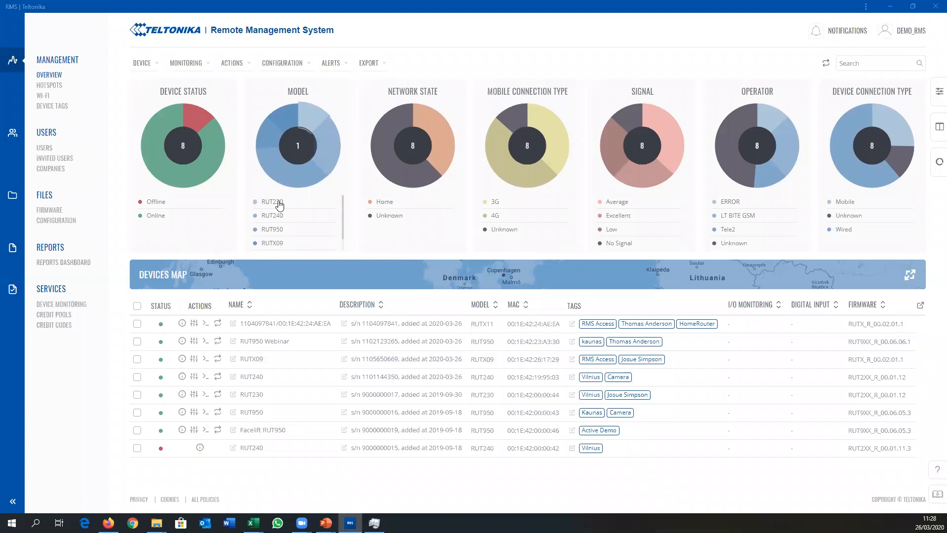
Step: Filter the device list by the RUT240 and RUT950 models together, and narrow it to RUT950 only
mouse_move(273, 218)
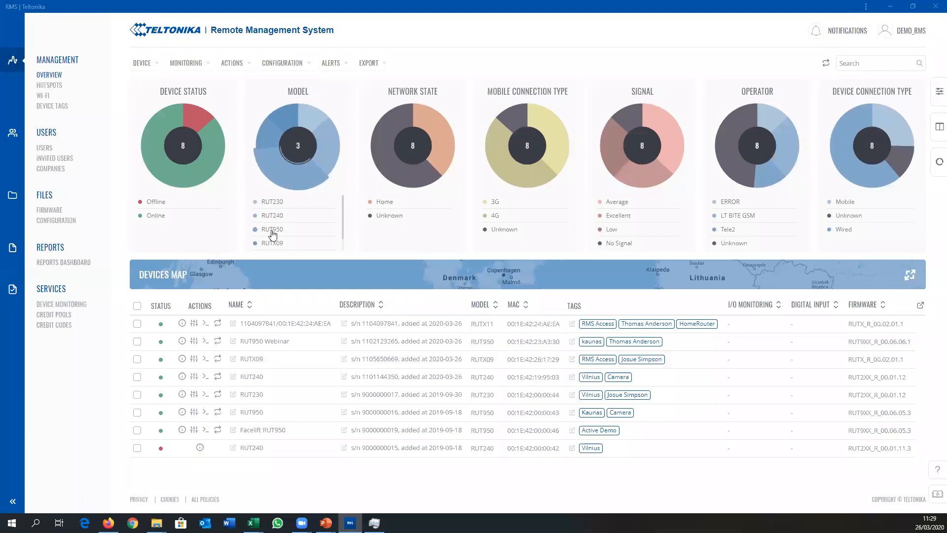
left_click(272, 232)
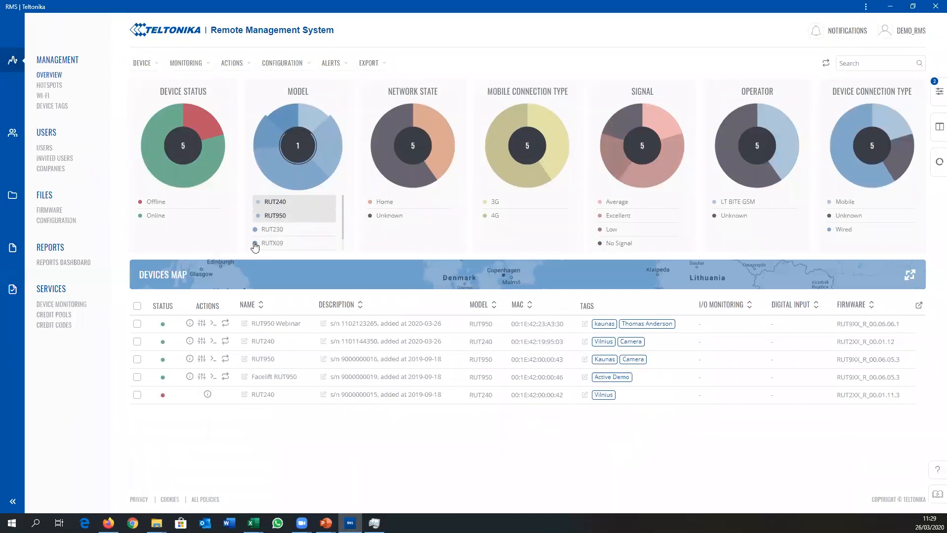
left_click(281, 219)
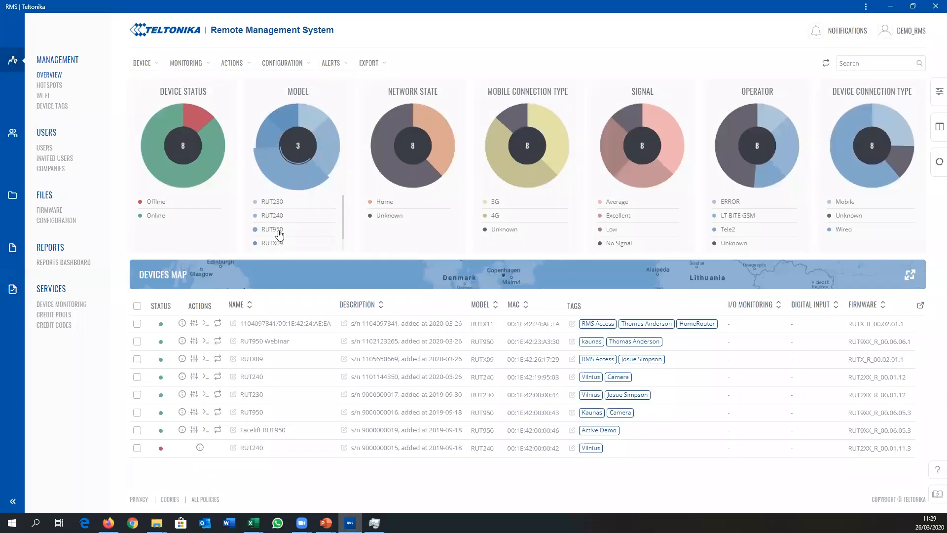
left_click(277, 230)
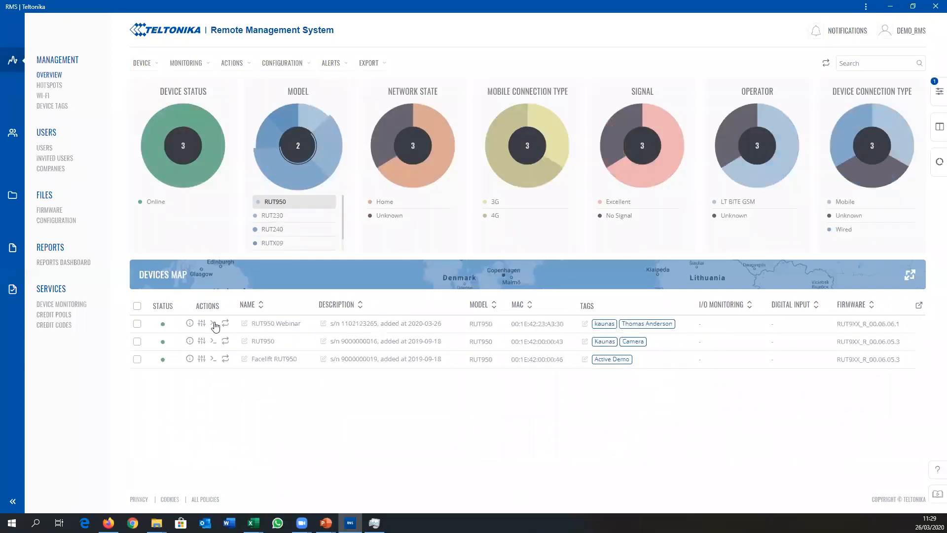
Step: Open the device configurator for all the listed RUT950 devices, read its bulk-change warning, and close it
left_click(137, 309)
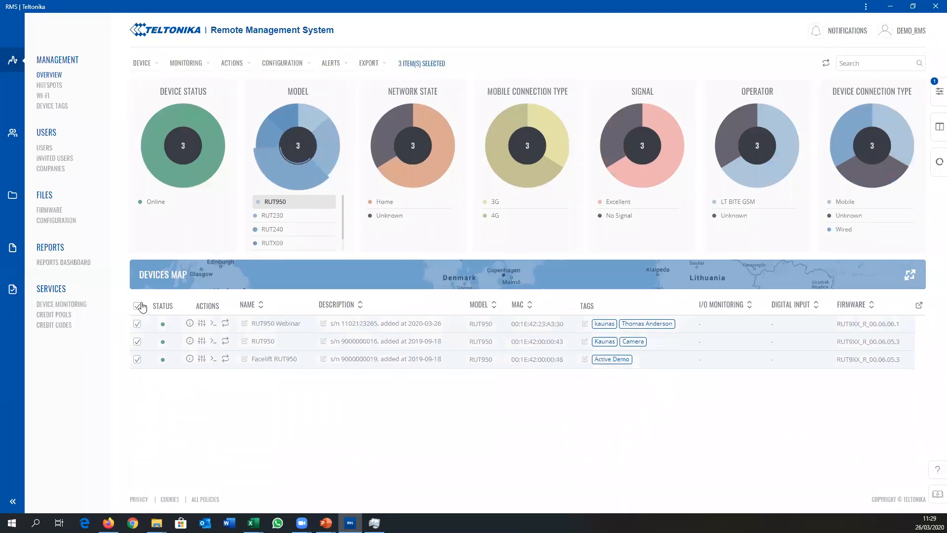
left_click(289, 66)
left_click(283, 80)
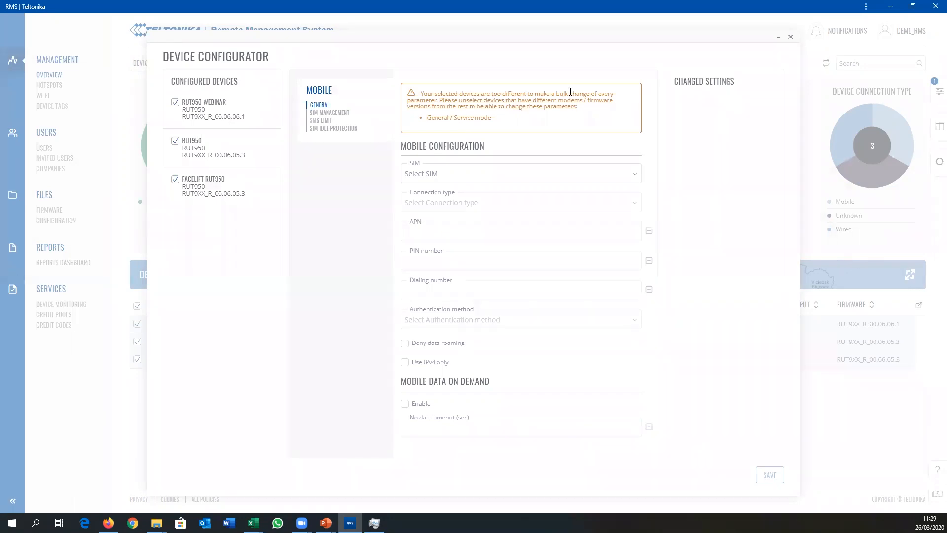
mouse_move(571, 100)
left_mouse_down()
mouse_move(605, 101)
mouse_move(587, 100)
left_mouse_up()
left_click(582, 101)
left_click_drag(484, 118, 459, 101)
left_click(460, 101)
left_click(790, 37)
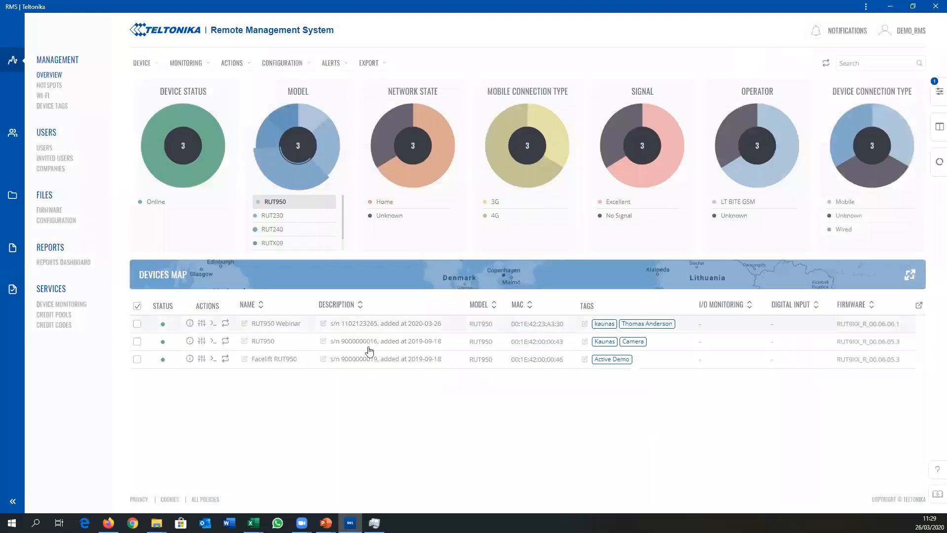
Step: Switch the model filter to RUT240 and back to RUT950
left_click(276, 203)
left_click(279, 217)
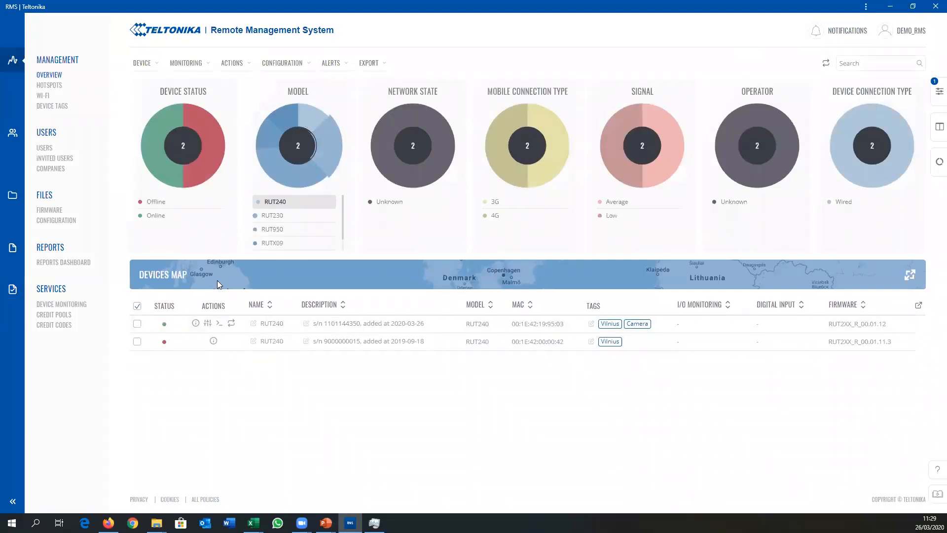
left_click(274, 204)
left_click(285, 231)
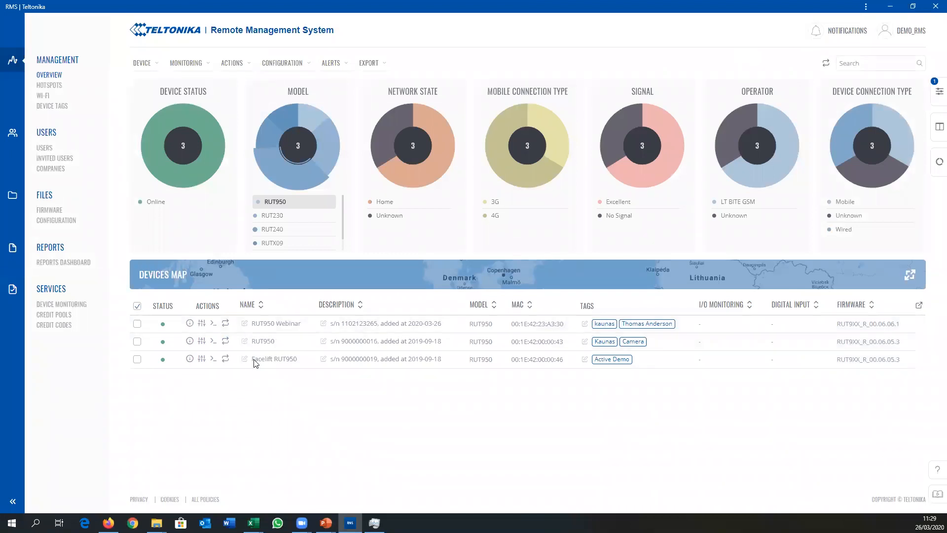
Step: Open the device configurator for the RUT950 and Facelift RUT950, which share firmware RUT9XX_R_00.06.05.3
left_click(137, 342)
left_click(138, 359)
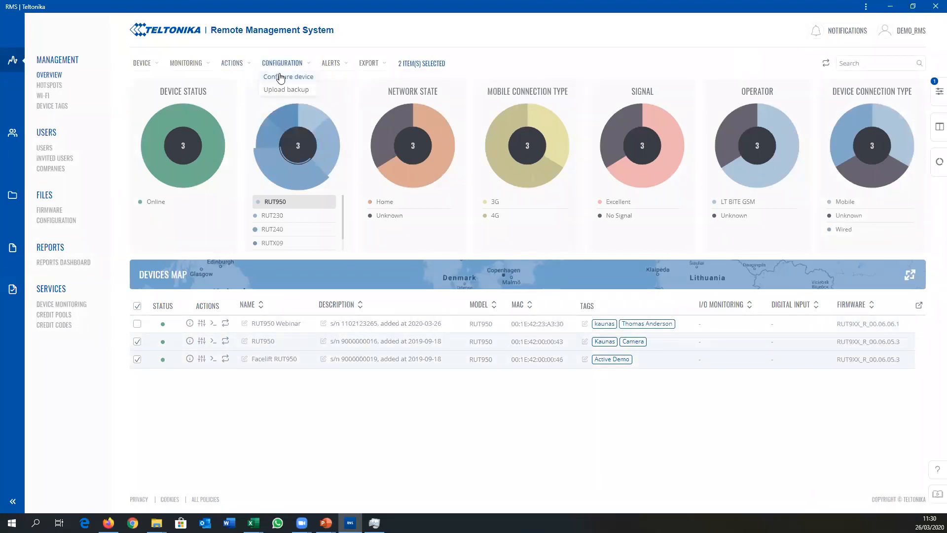
left_click(277, 75)
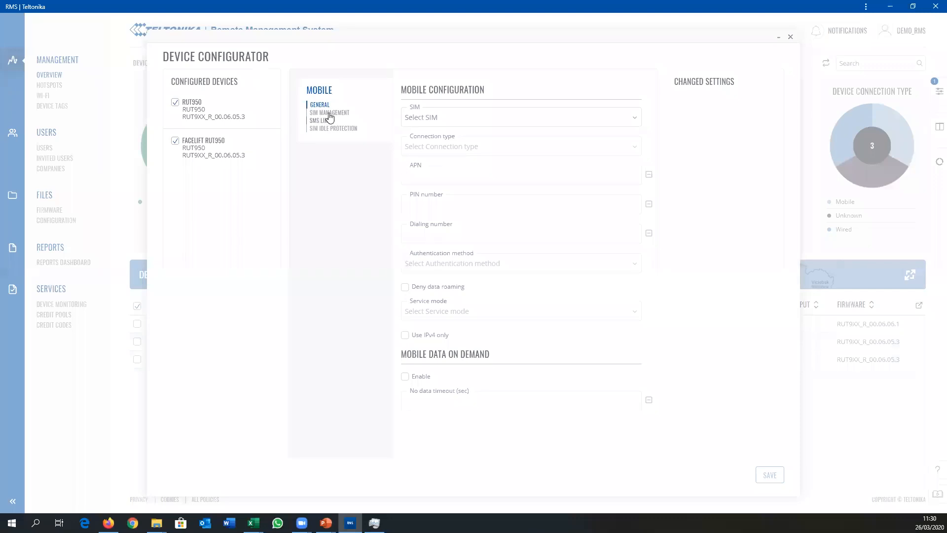
Step: Choose SIM 2 in the general mobile configuration and set its APN to ABC
left_click(428, 122)
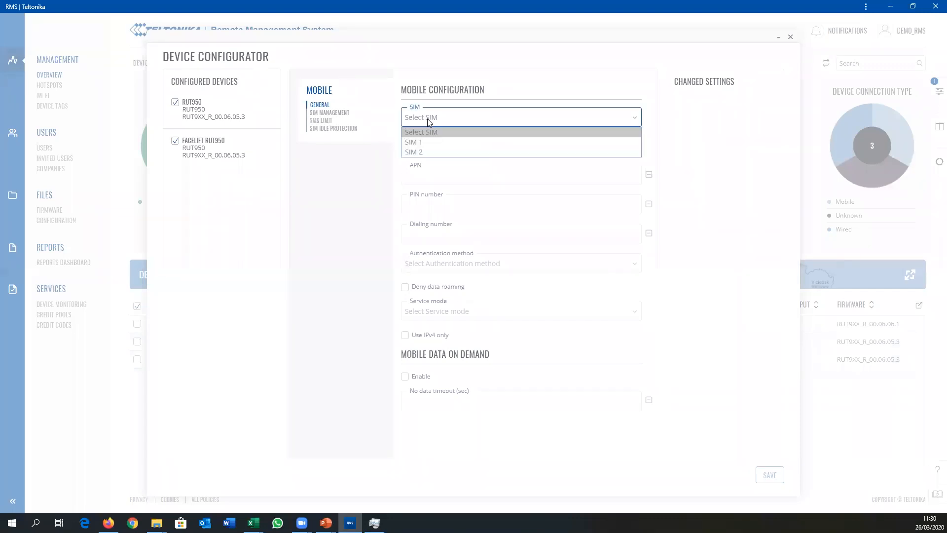
left_click(429, 151)
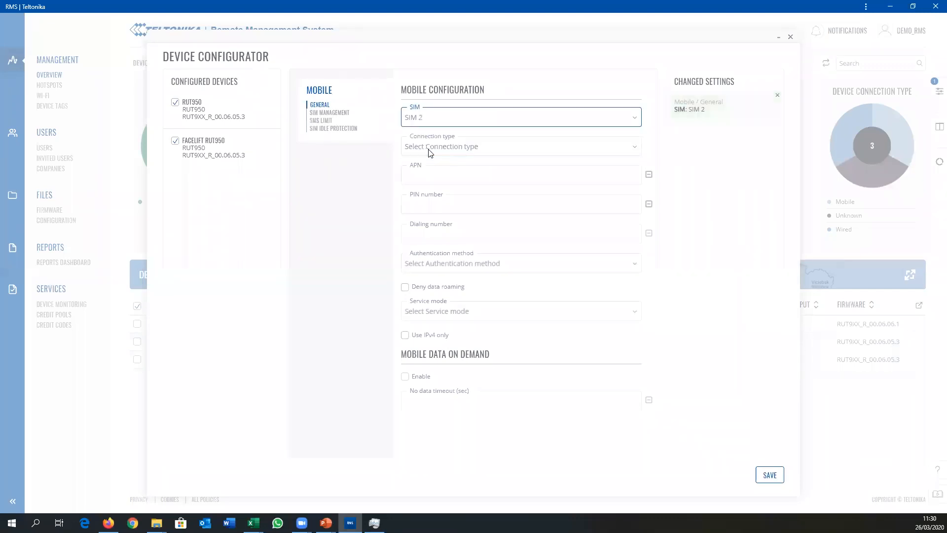
left_click(433, 163)
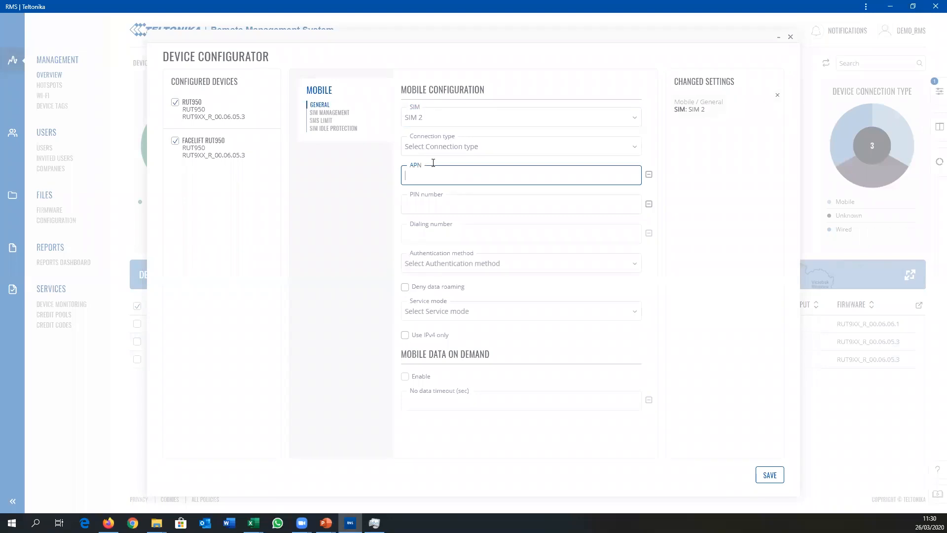
type("ABC")
Step: Enable the SMS limit for SIM 2 in the SMS limit settings
left_click(321, 121)
left_click(429, 119)
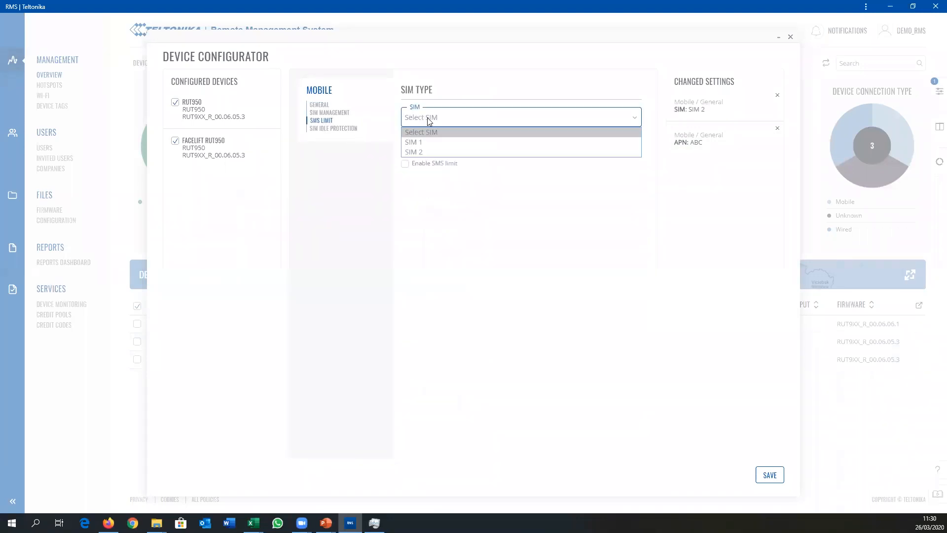
left_click(437, 152)
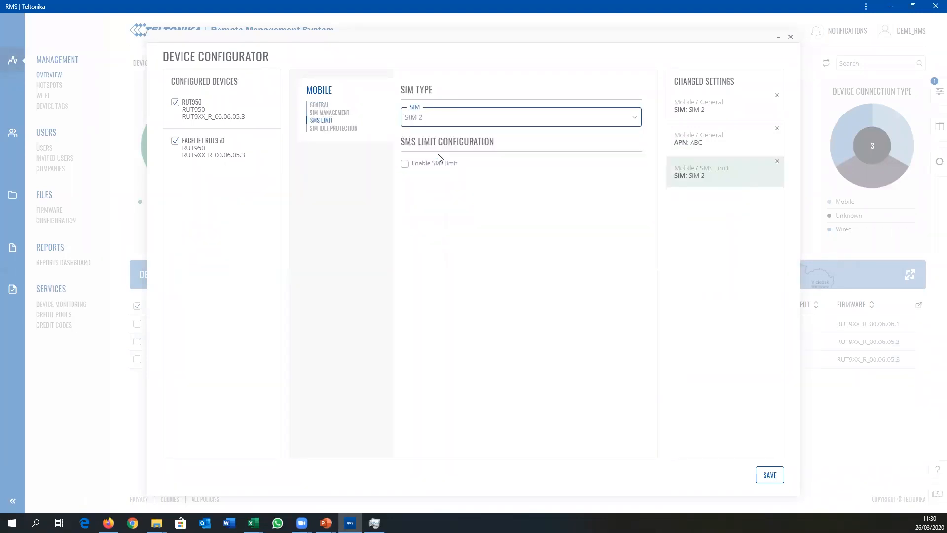
left_click(404, 164)
Step: Set the SMS limit's period to Day, its start hour to 11 and its limit to 200
left_click(435, 191)
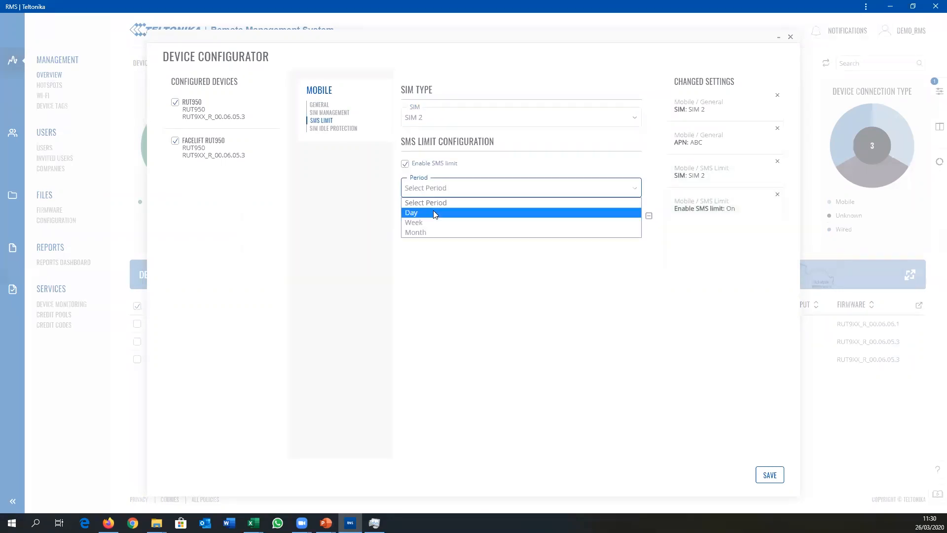
left_click(436, 213)
left_click(439, 217)
left_click(515, 242)
left_click(479, 214)
type("11")
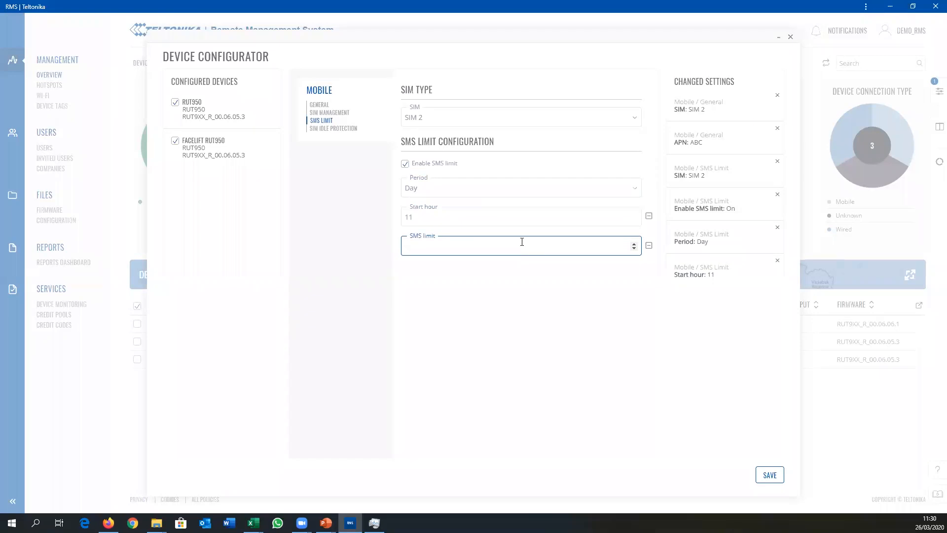
type("200")
left_click(372, 329)
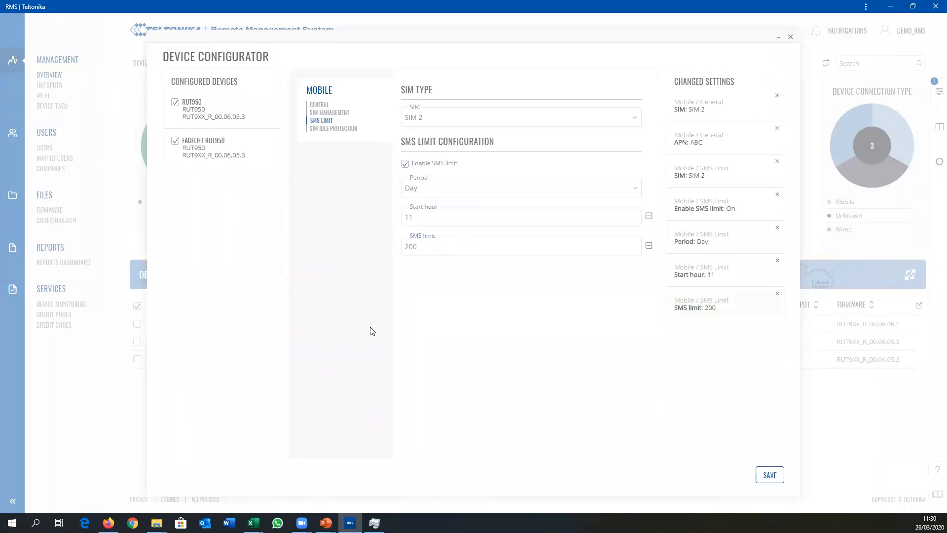
Step: Check the SIM choices for SIM idle protection, and enable Deny data roaming in the general mobile settings
left_click(336, 129)
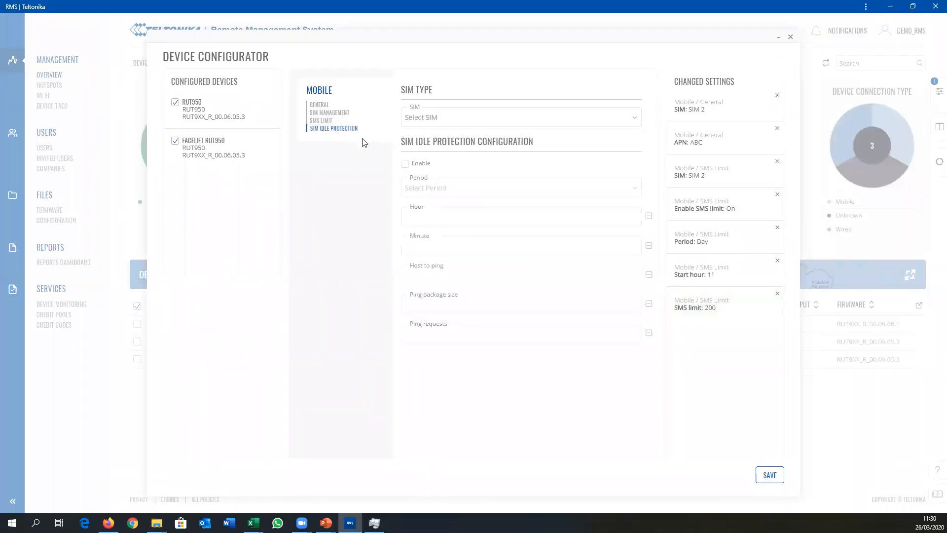
left_click(430, 117)
left_click(399, 130)
left_click(322, 105)
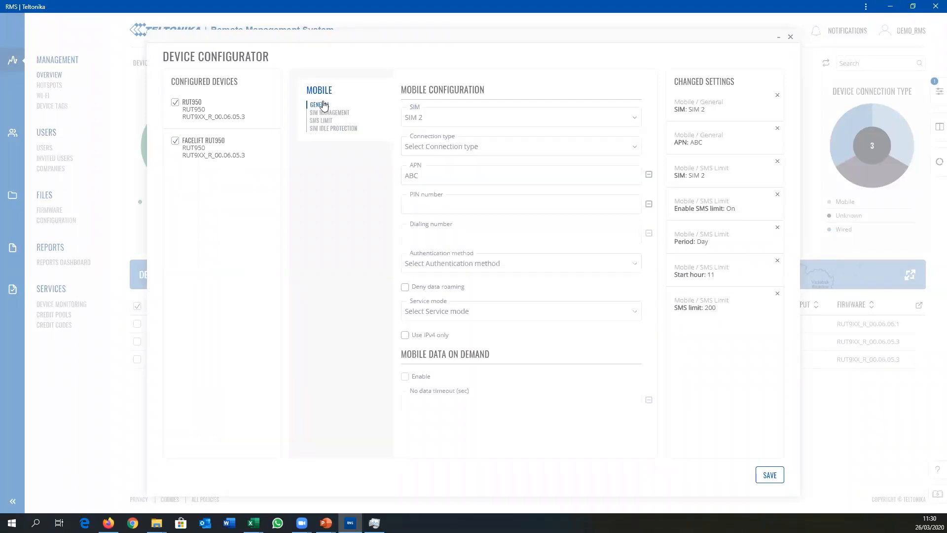
left_click(405, 288)
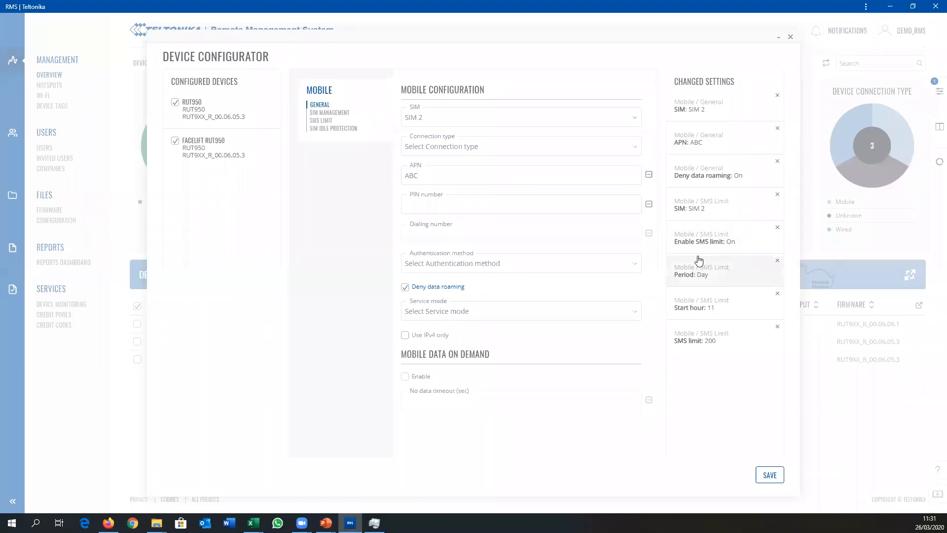
Step: Compare the changed-settings list with the APN entry in the general mobile settings and the SMS limit settings
left_click_drag(716, 136, 691, 140)
left_click(690, 142)
double_click(685, 143)
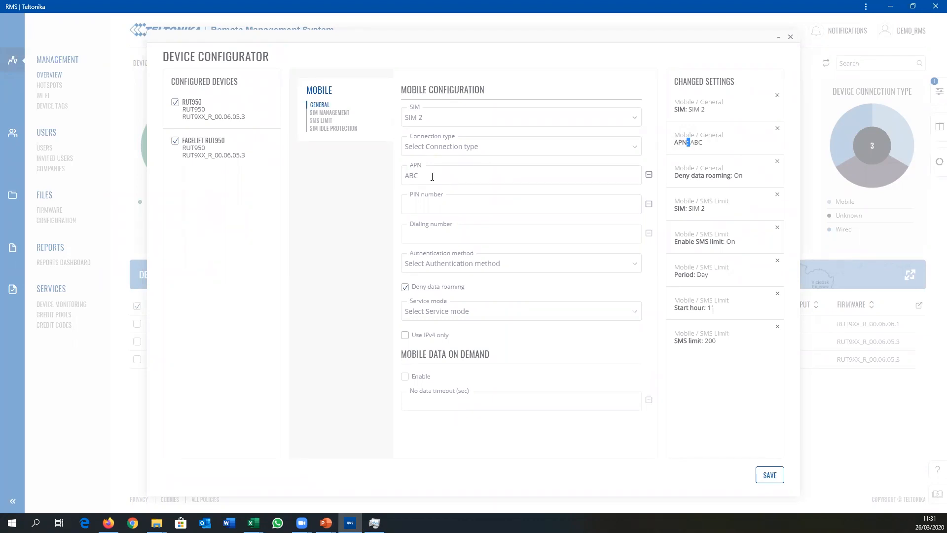
left_click_drag(431, 176, 400, 176)
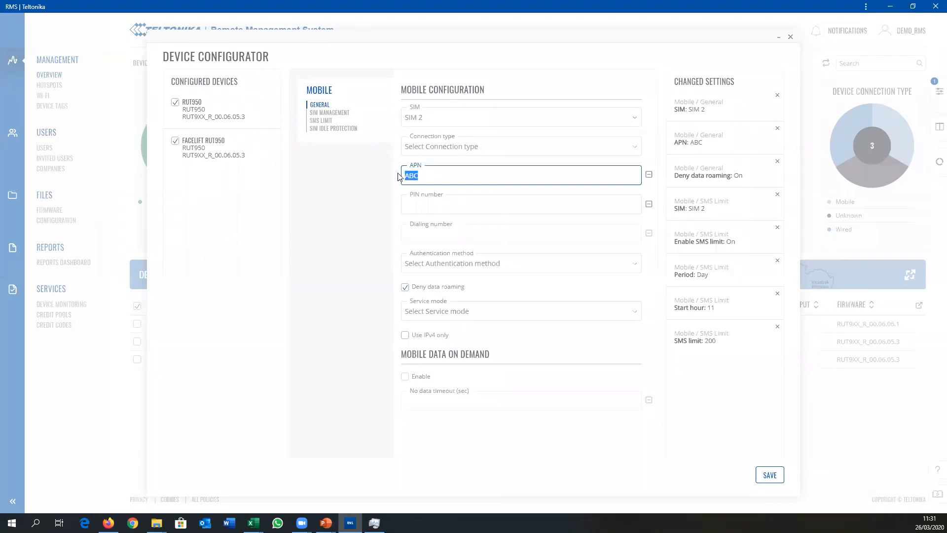
left_click(323, 120)
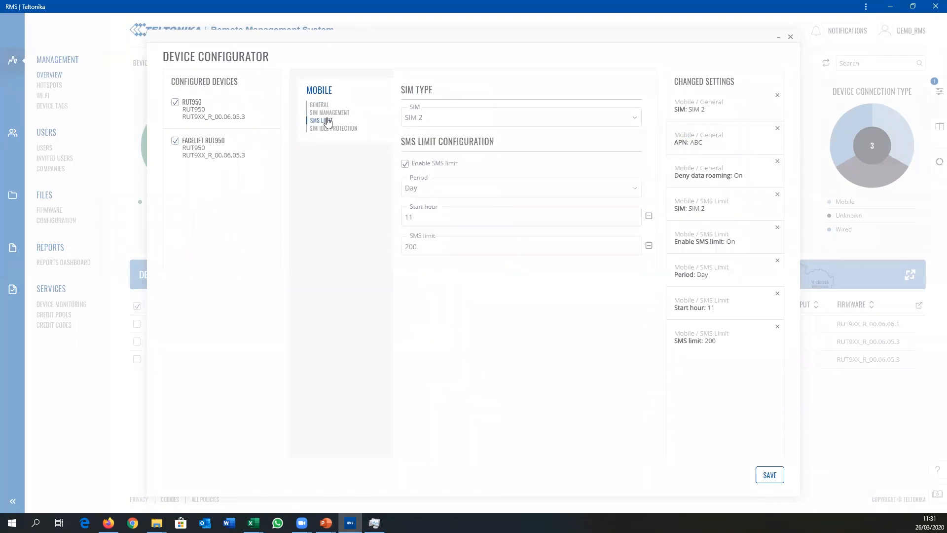
Step: Review the APN entry and the summary of pending mobile and SMS limit settings before saving, and dismiss the summary without confirming
left_click(699, 143)
left_click(454, 173)
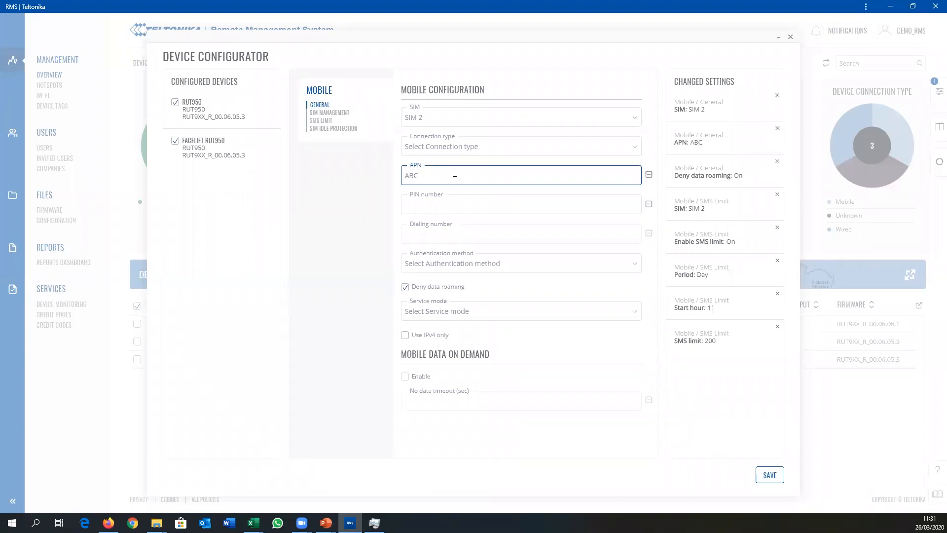
left_click(769, 475)
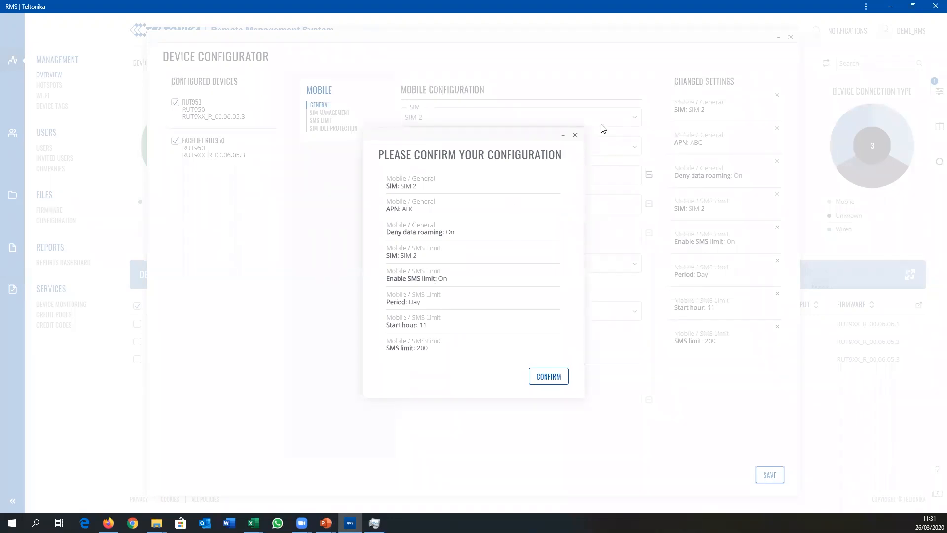
left_click(574, 136)
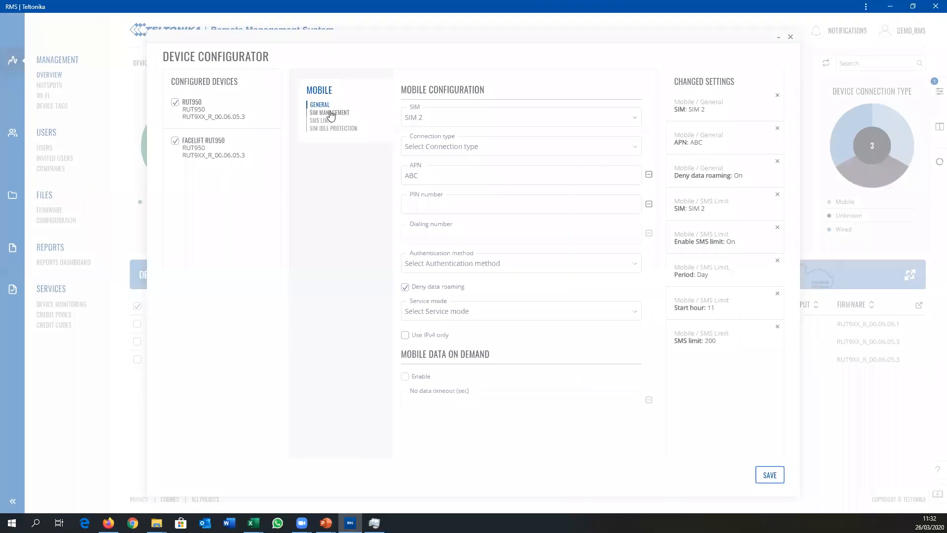
Step: Minimize and restore the device configurator, and close it without saving the pending settings
left_click(779, 39)
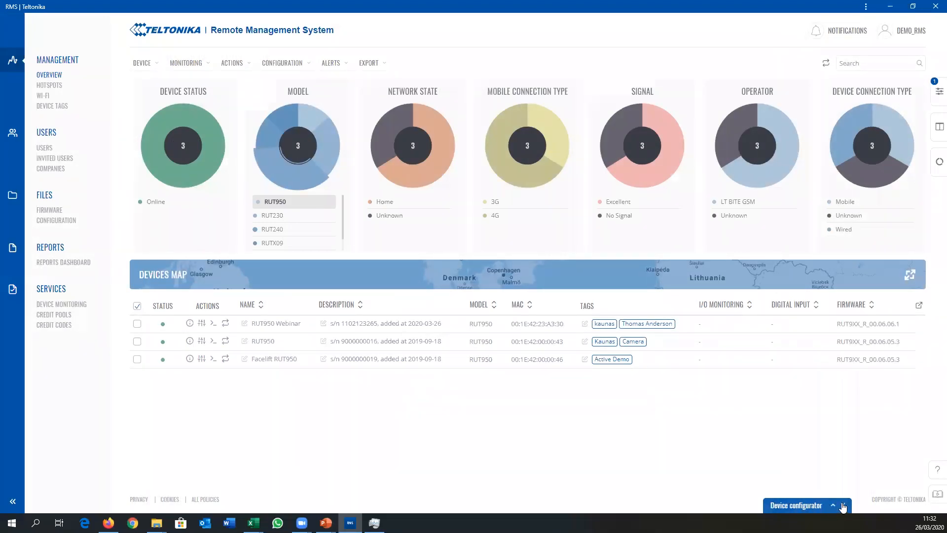
left_click(786, 508)
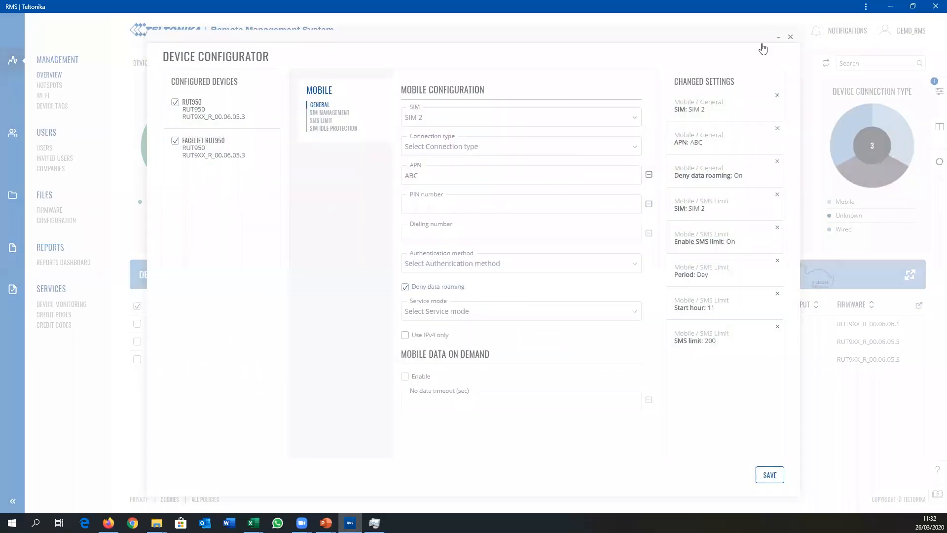
left_click(790, 39)
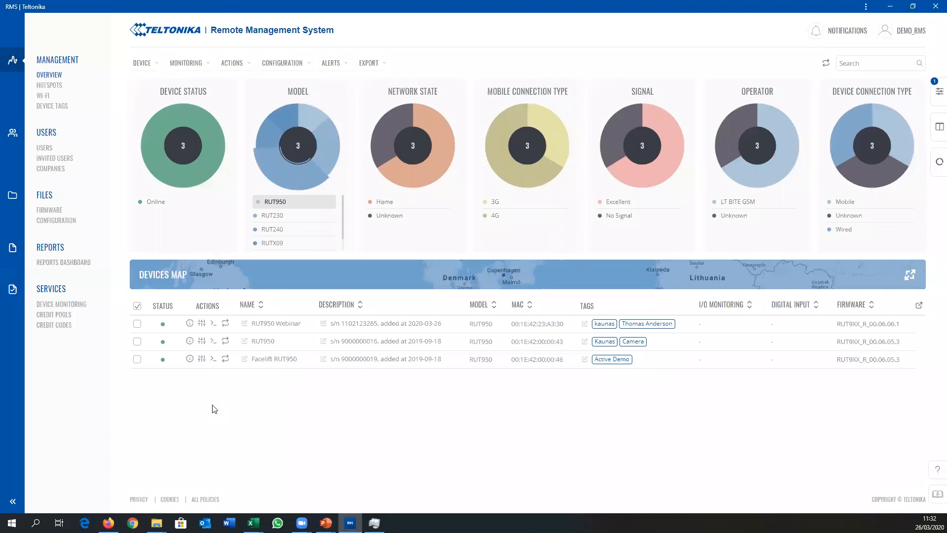
Step: Select all three RUT950 devices in the device list and open the firmware update for them
left_click(137, 323)
left_click(137, 341)
left_click(138, 359)
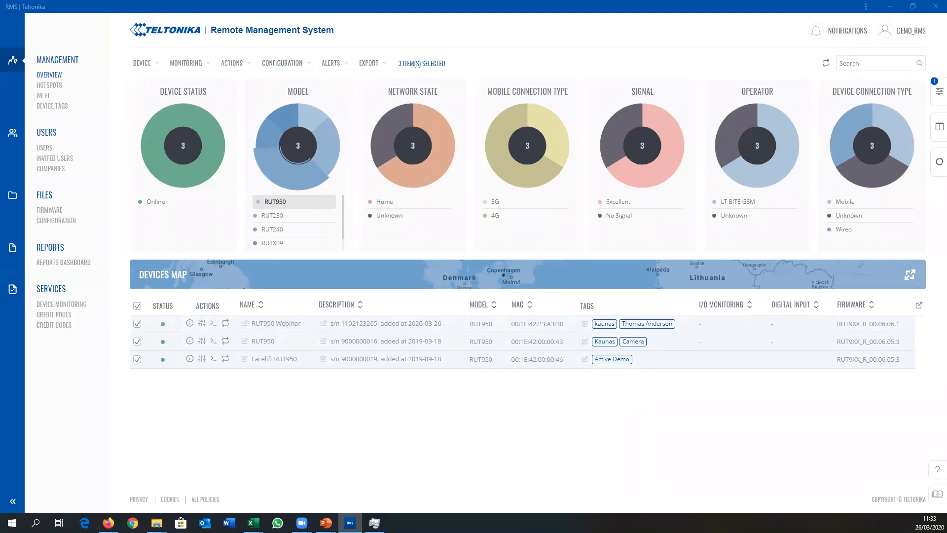
left_click(137, 307)
left_click(138, 306)
mouse_move(231, 63)
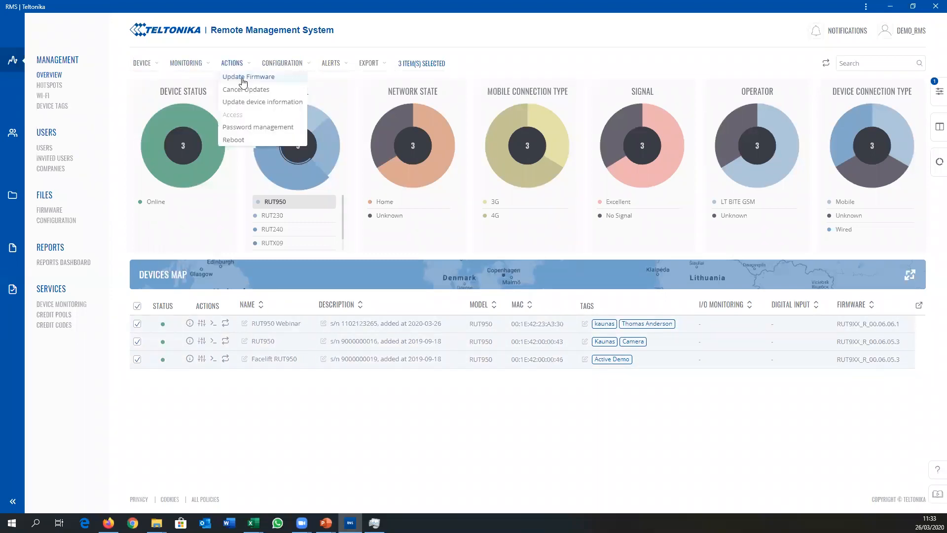
left_click(242, 78)
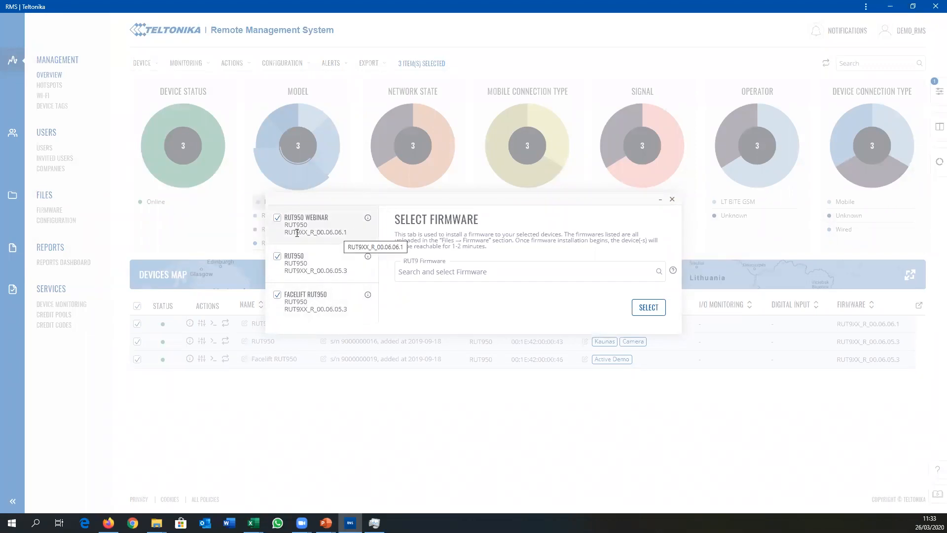
Step: Choose RUT9XX_R_00.06.06_WEBUI.bin as the RUT9 firmware for the three devices, and close the firmware selection without applying it
left_click(434, 276)
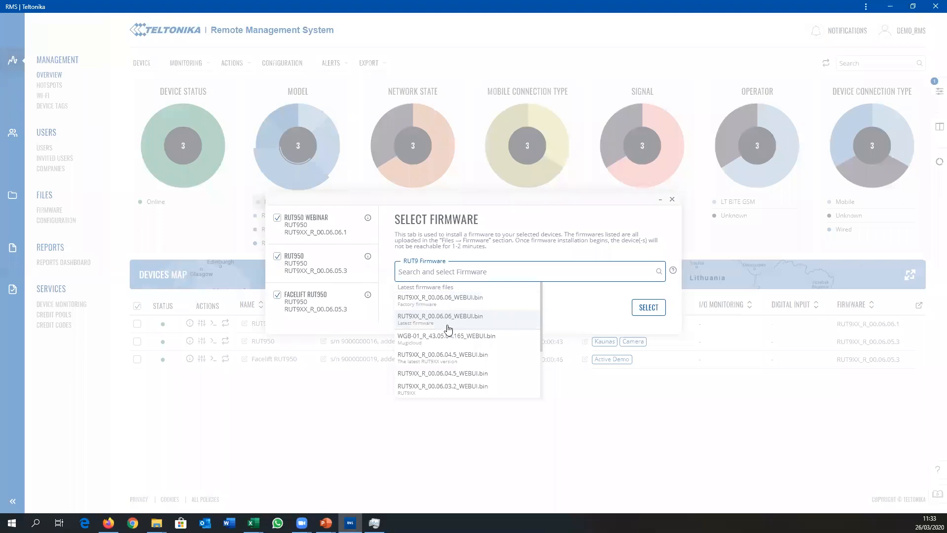
scroll(435, 332, "down", 1)
scroll(439, 341, "down", 1)
scroll(450, 340, "down", 3)
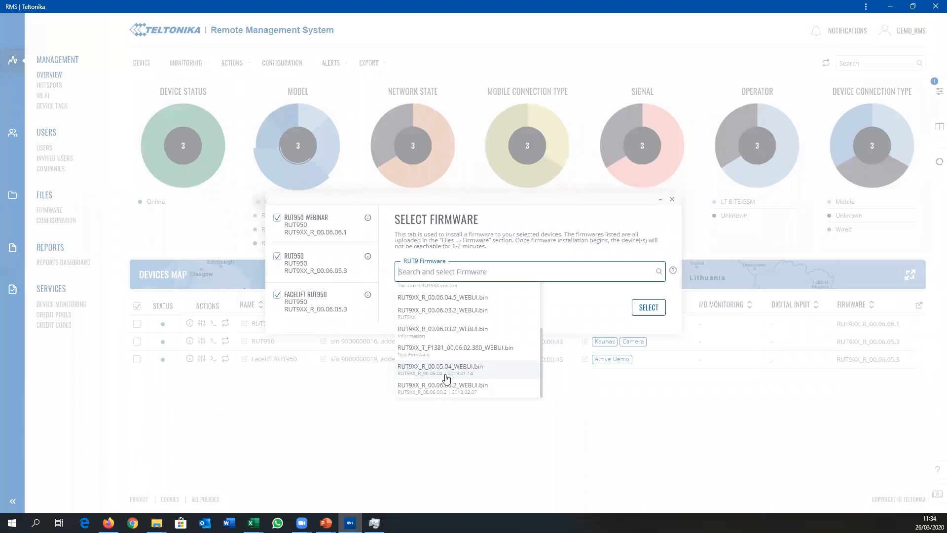
scroll(454, 324, "up", 5)
left_click(473, 298)
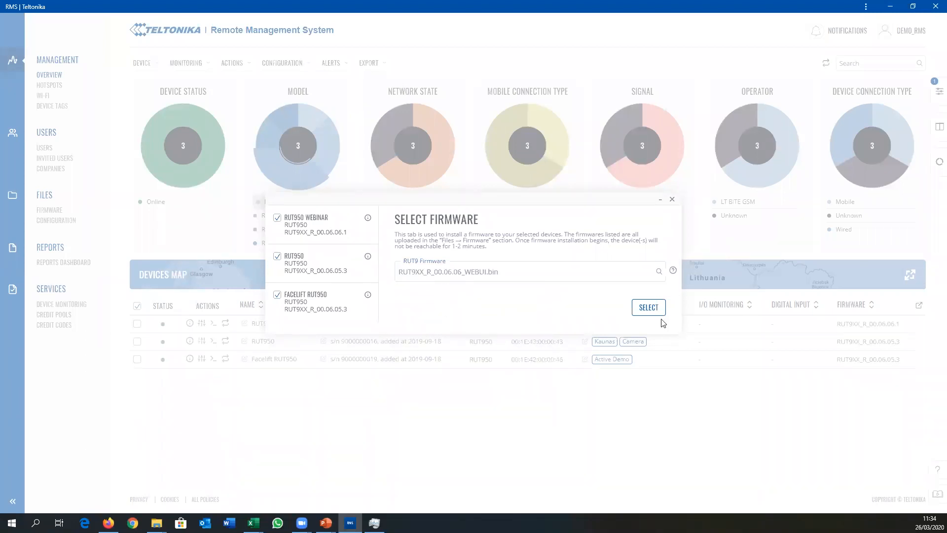
left_click(661, 203)
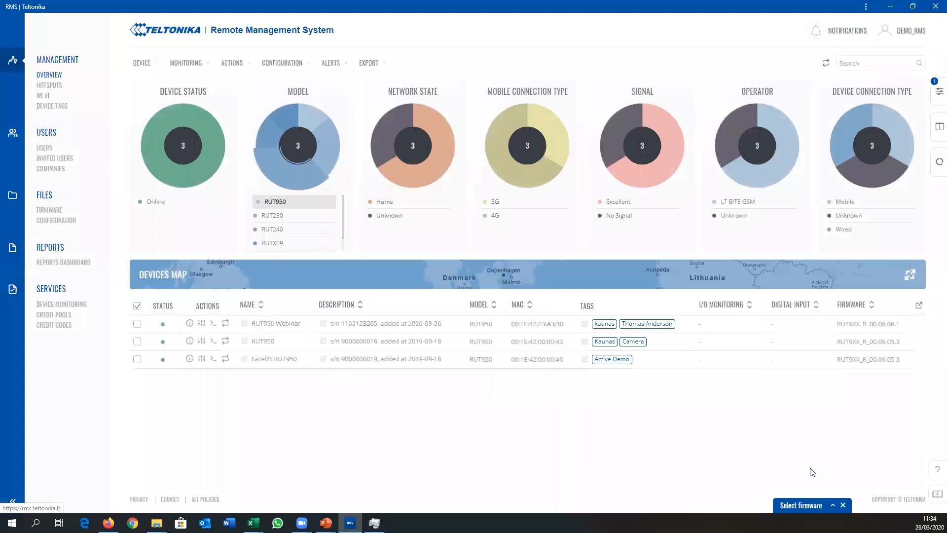
left_click(841, 503)
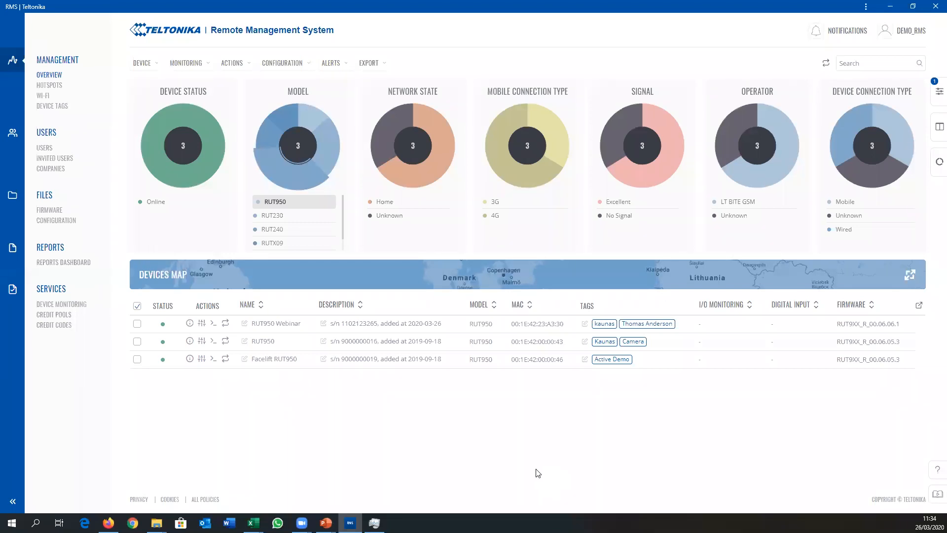
left_click(137, 308)
left_click(137, 309)
Step: View the stored firmware files and the form for adding a new firmware file, and close the form without uploading
left_click(48, 212)
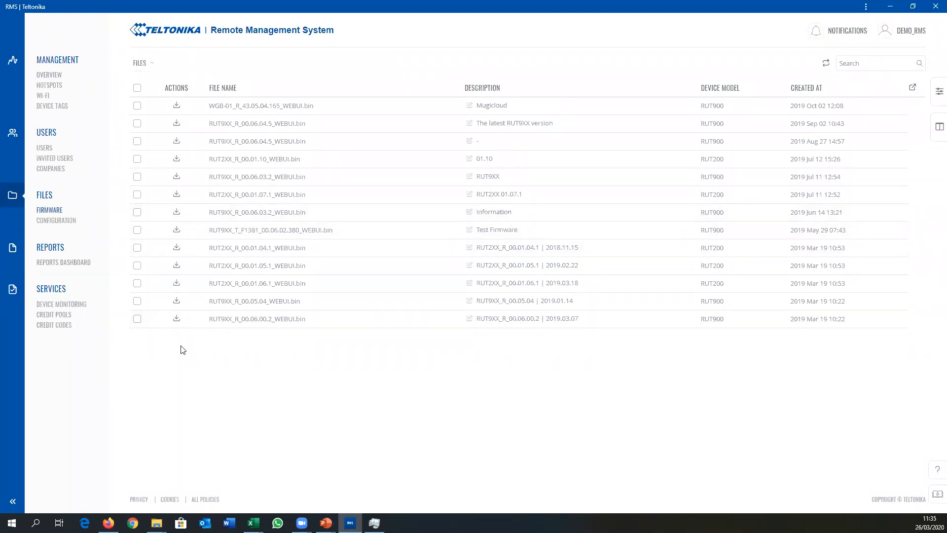
left_click(149, 64)
left_click(150, 78)
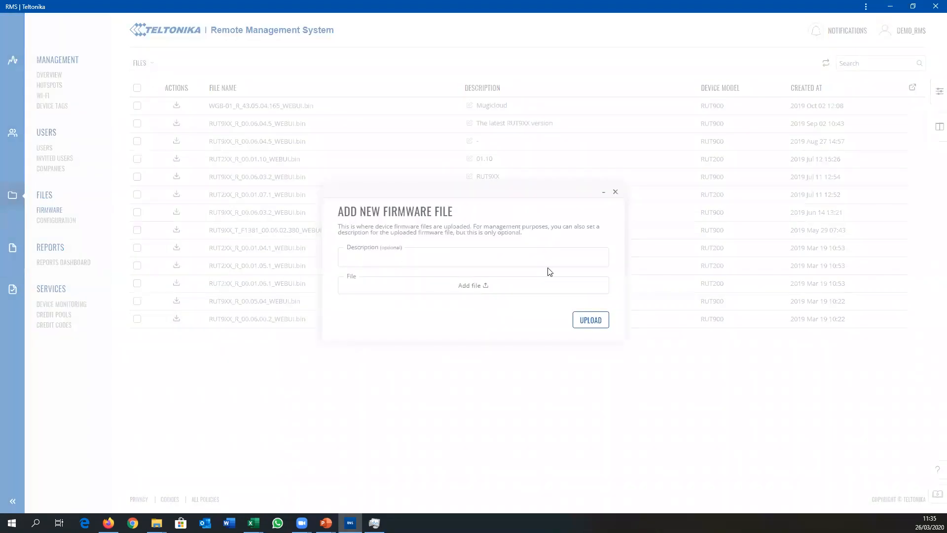
left_click(616, 191)
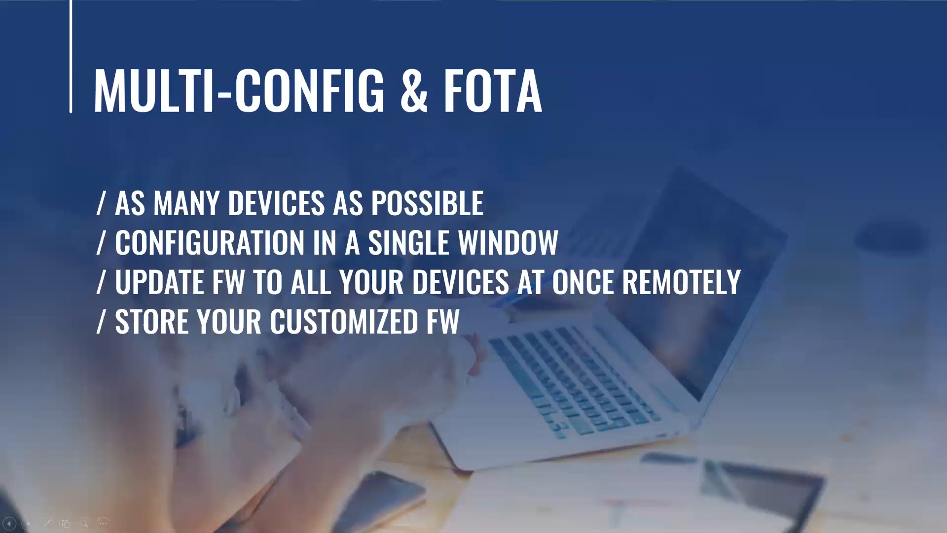
key("Right")
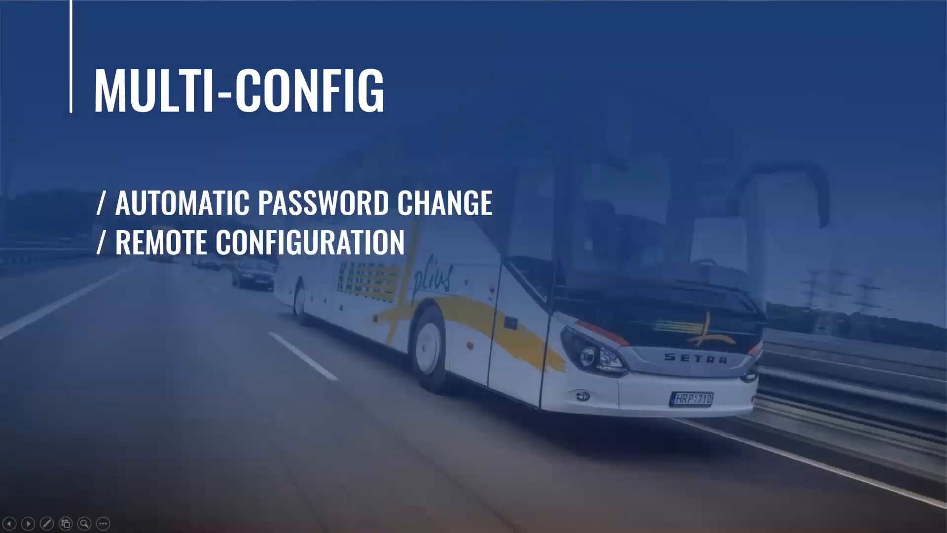
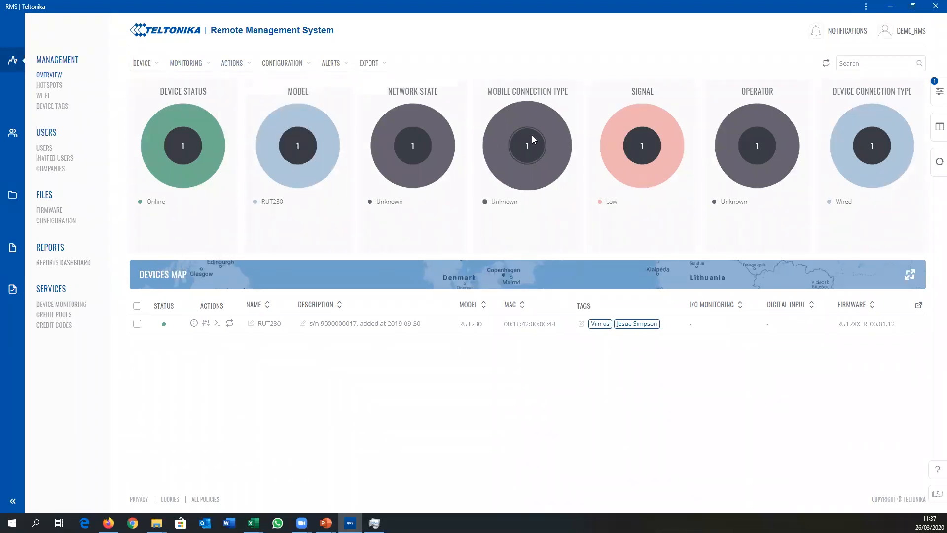
Step: Open the device filters and clear the active filter so that all devices are listed
left_click(79, 62)
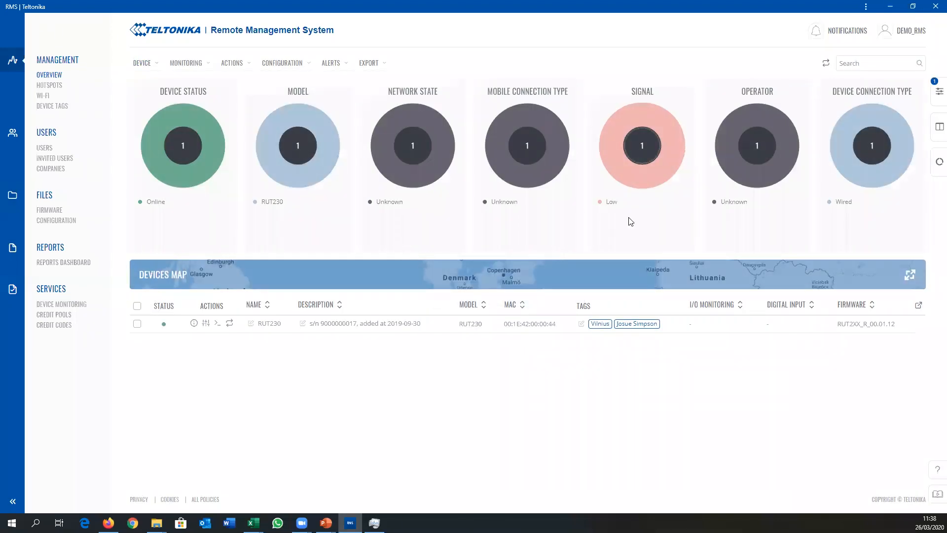
left_click(938, 92)
left_click(834, 156)
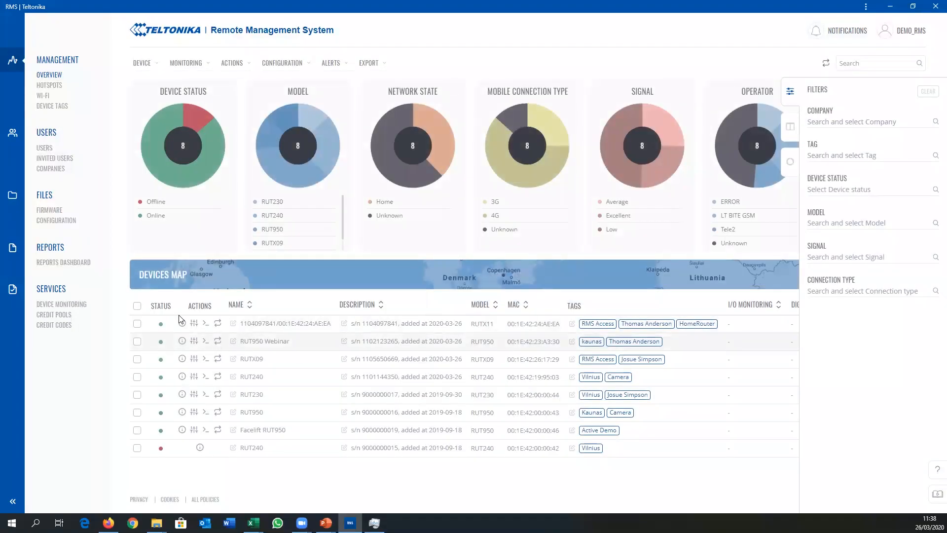
Step: Select all eight devices in the device list and open password management for them
left_click(137, 306)
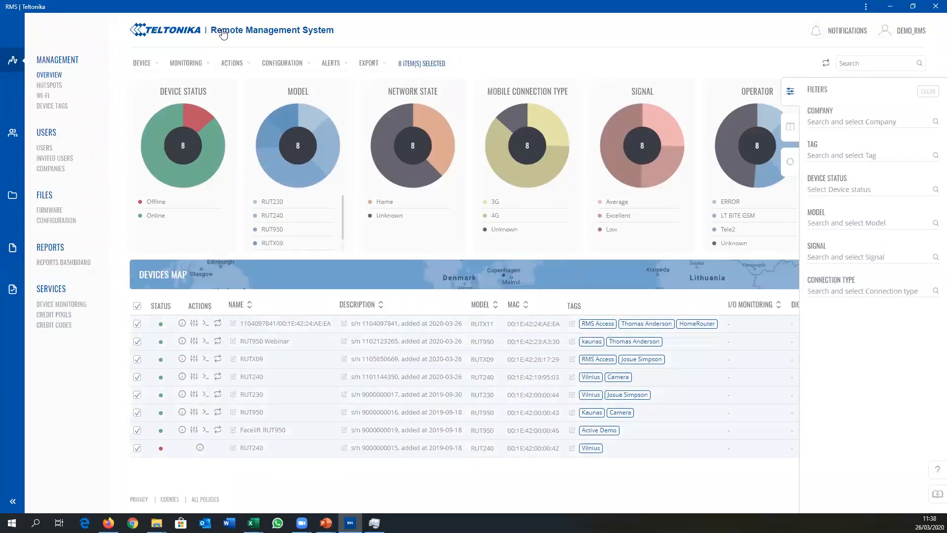
left_click(235, 64)
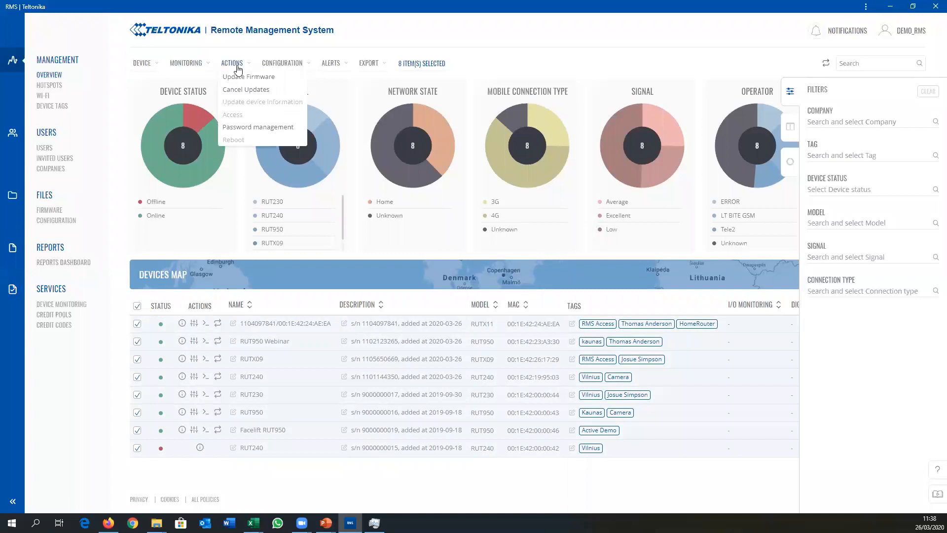
left_click(246, 127)
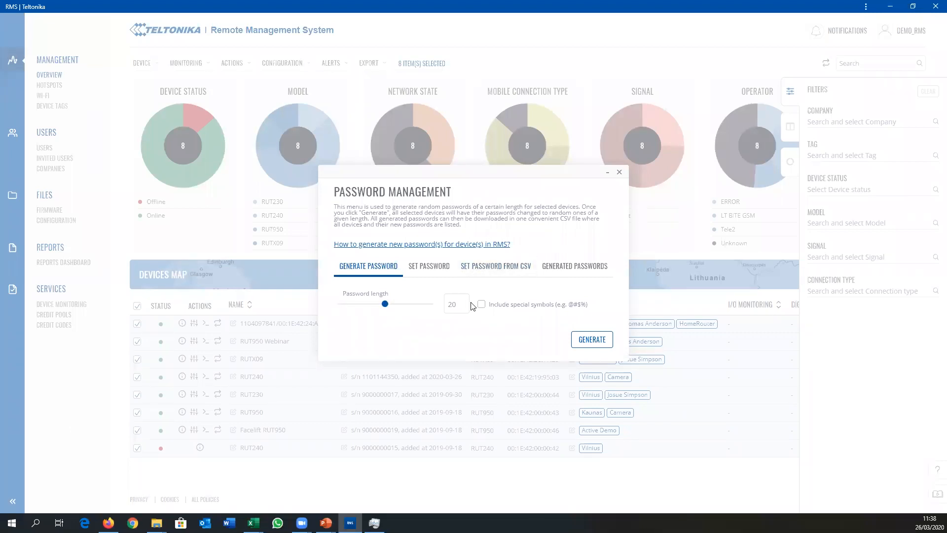
Step: View the options for setting a password, setting passwords from CSV and generated passwords, and close password management without changes
left_click(430, 272)
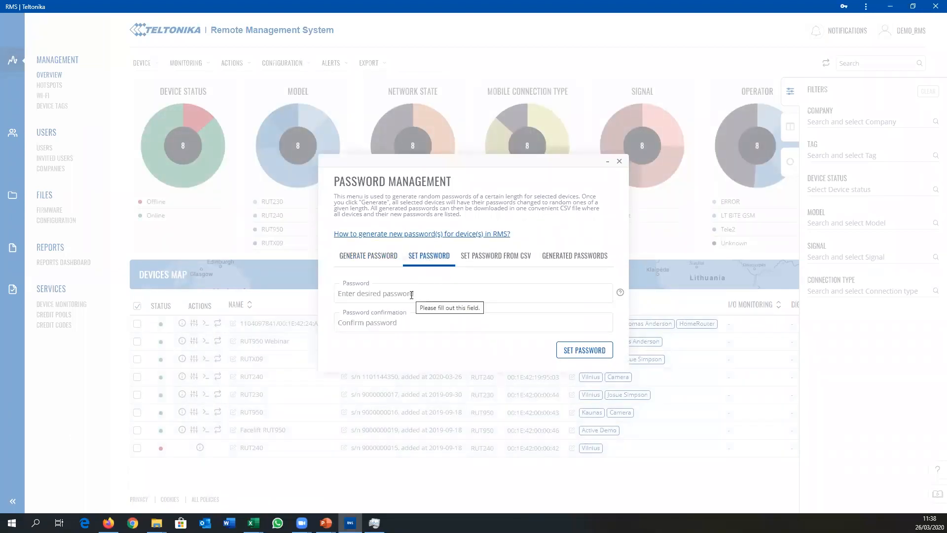
left_click(481, 258)
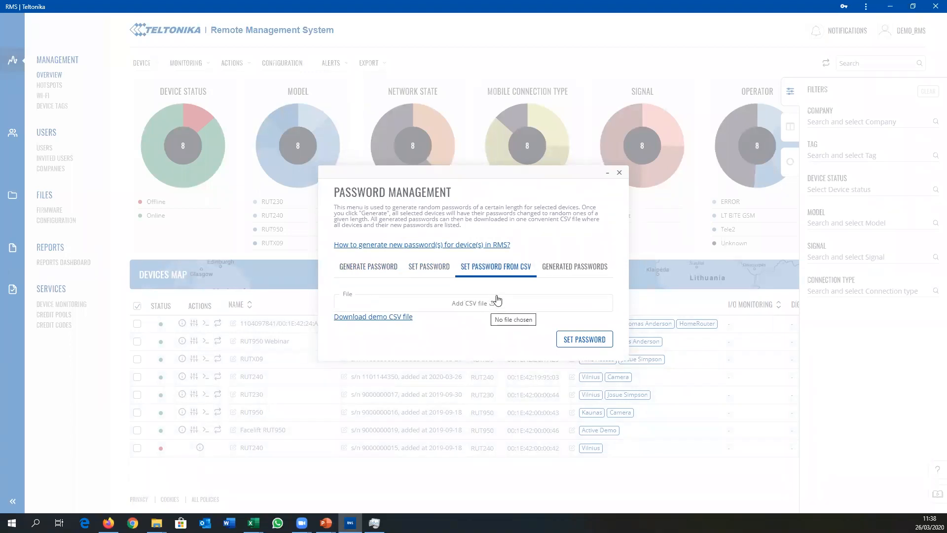
left_click(572, 268)
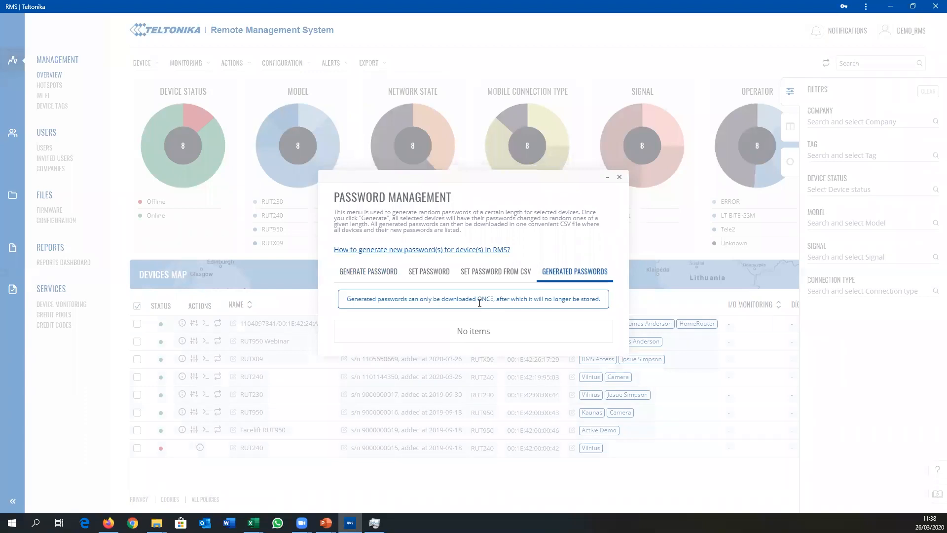
left_click(619, 176)
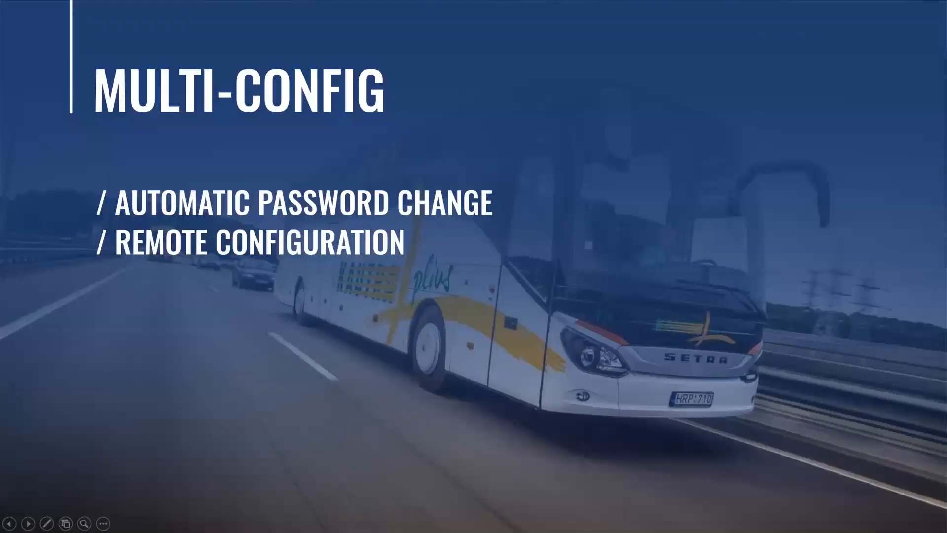
key("Right")
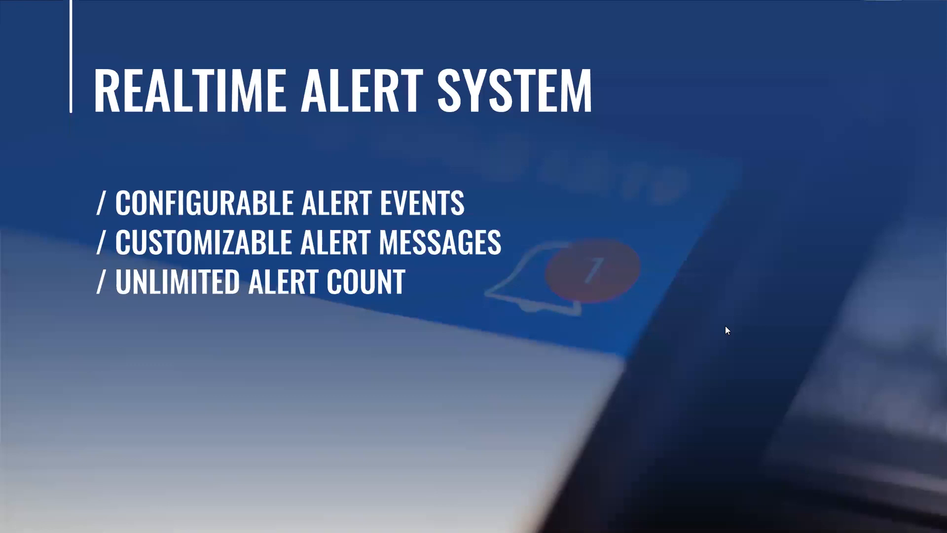
key("Escape")
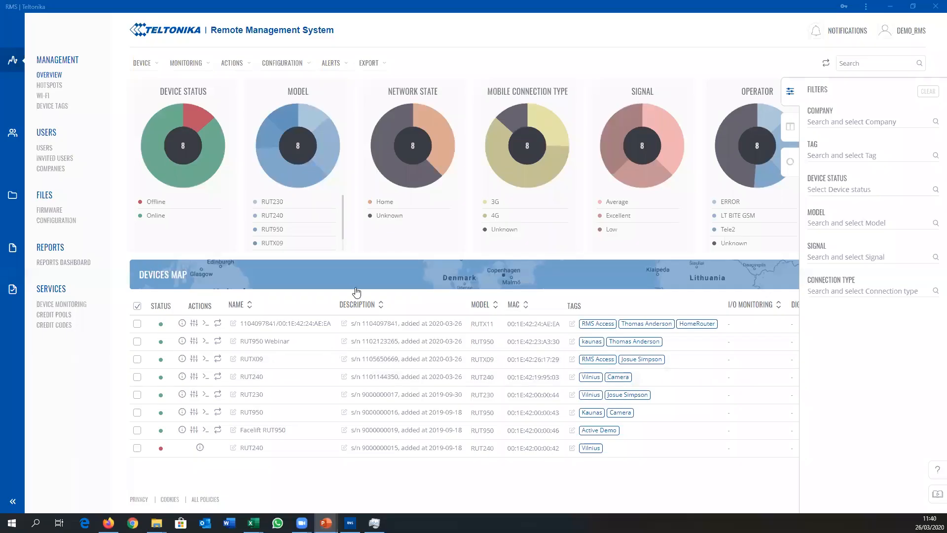
Step: Collapse the device filters, select the RUTX09 device, and open a new alert configuration for it
left_click(787, 93)
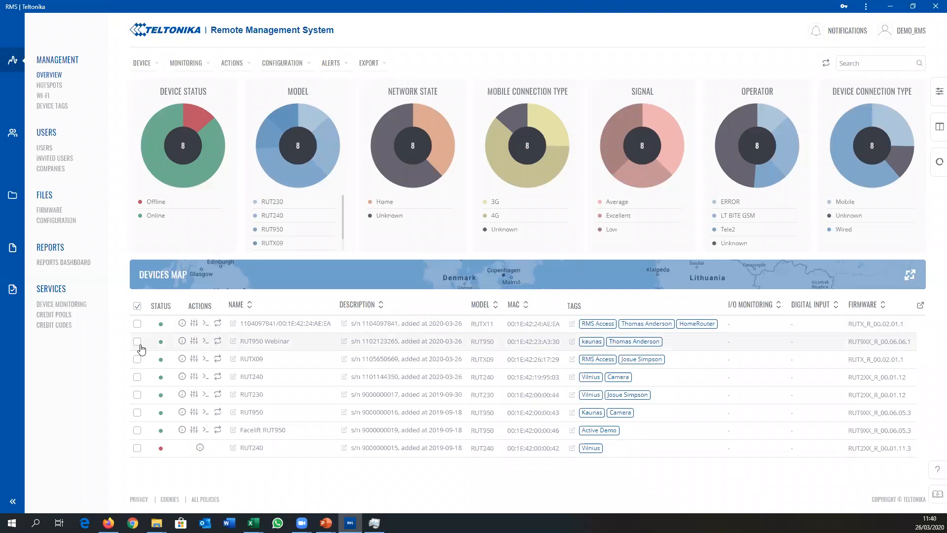
left_click(141, 361)
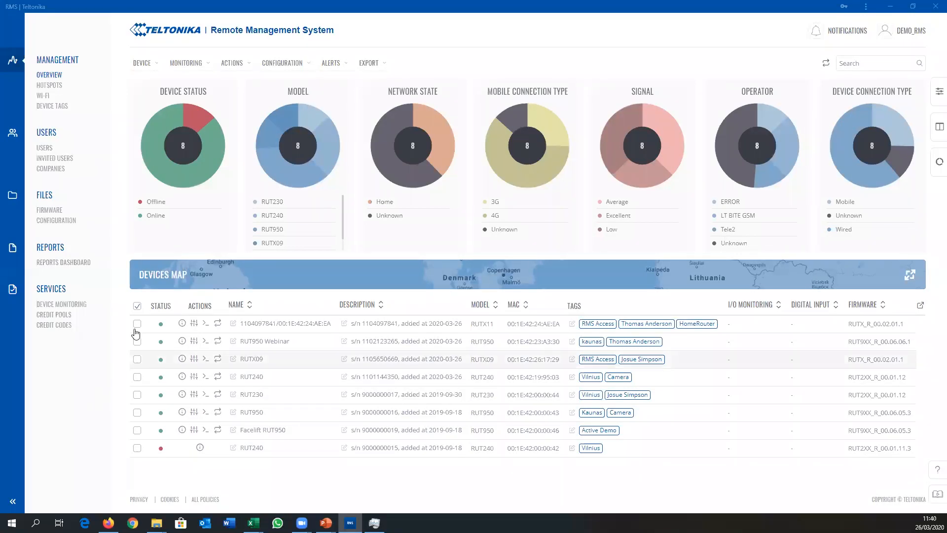
left_click(138, 360)
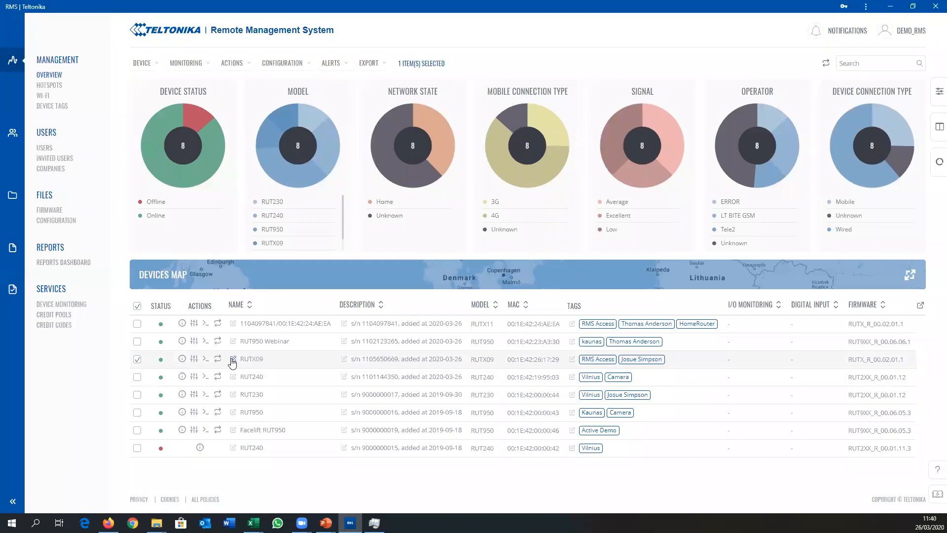
left_click(332, 65)
left_click(339, 77)
Step: Set the RUTX09 alert's event to Mobile data with the subtype Disconnected
left_click(419, 189)
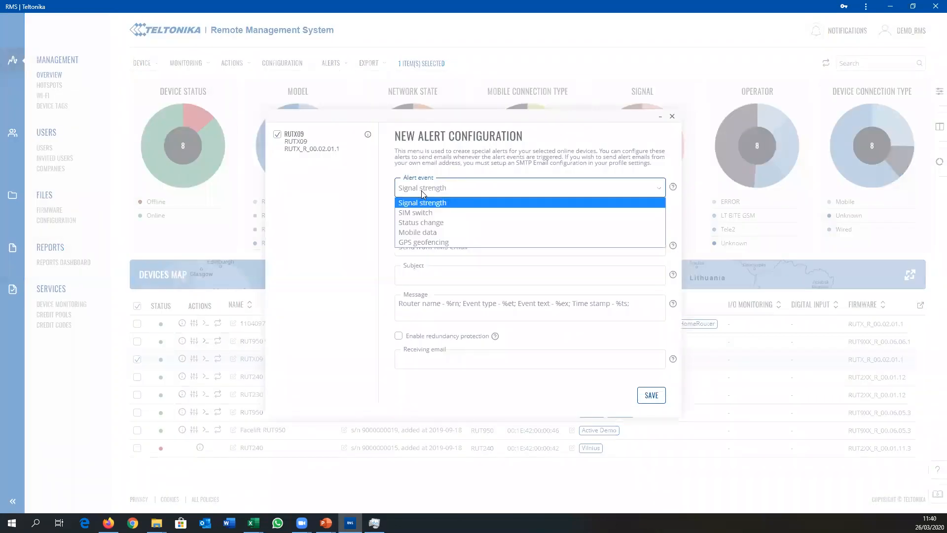
left_click(436, 233)
left_click(434, 219)
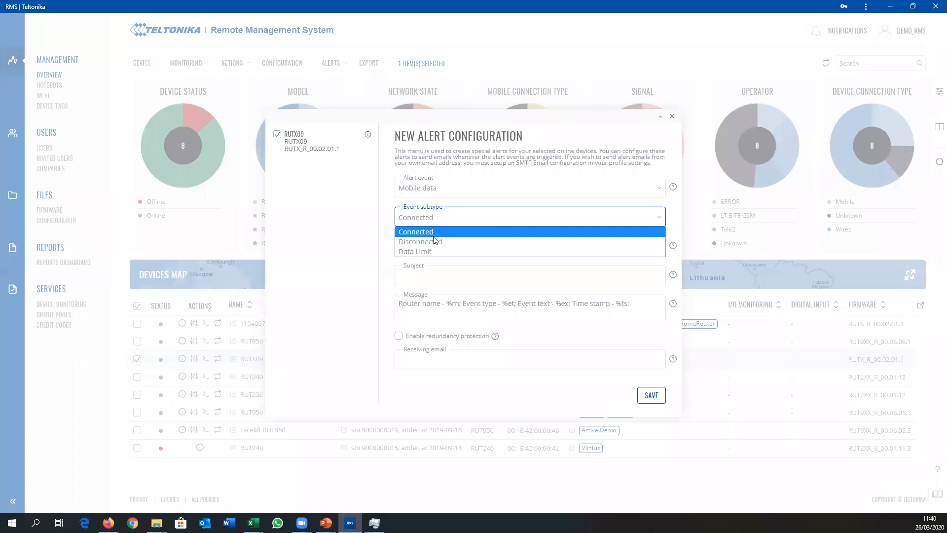
left_click(436, 241)
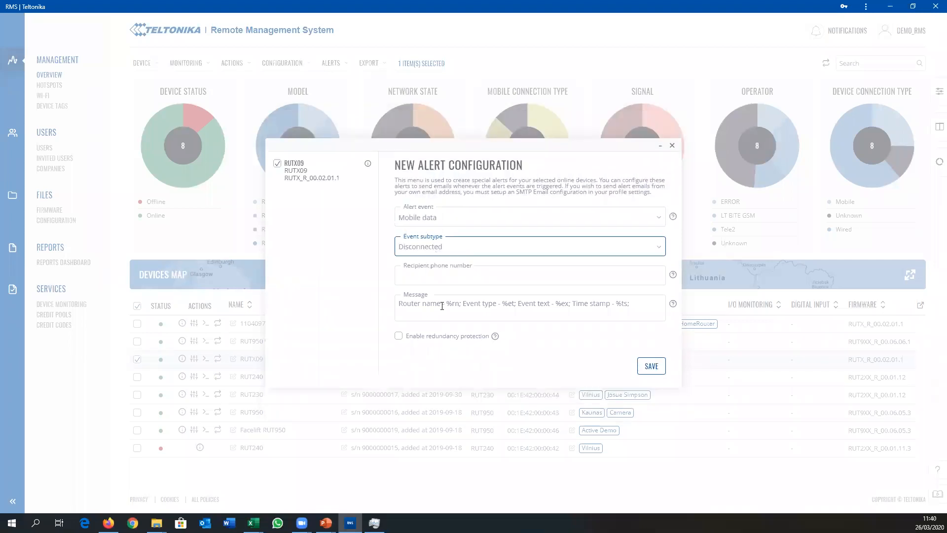
Step: View the recipient phone number field and the variables available for the alert message, and close the configuration without saving
left_click(427, 275)
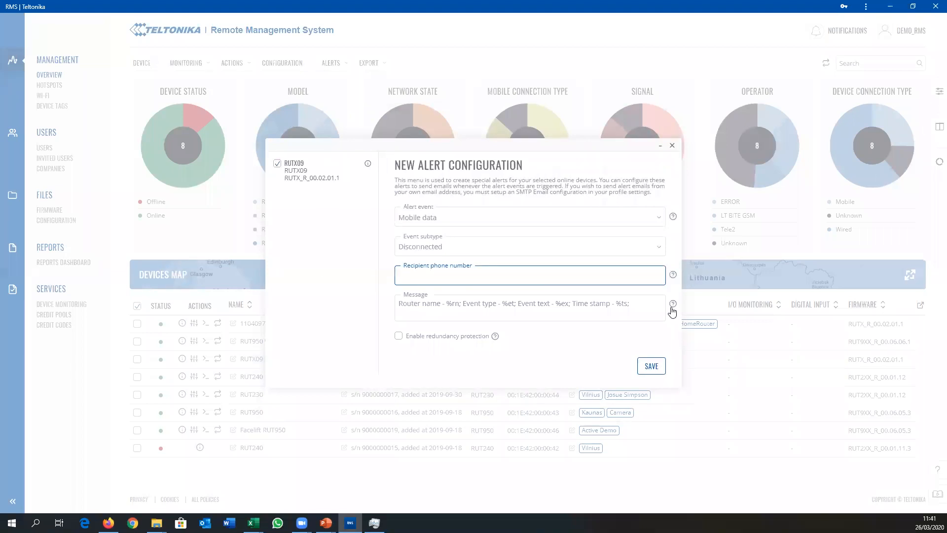
mouse_move(672, 307)
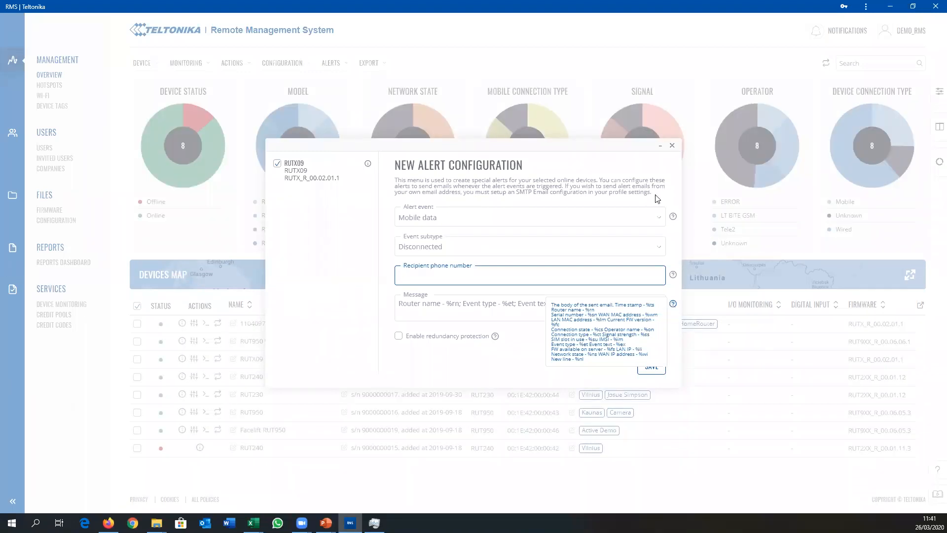
left_click(671, 145)
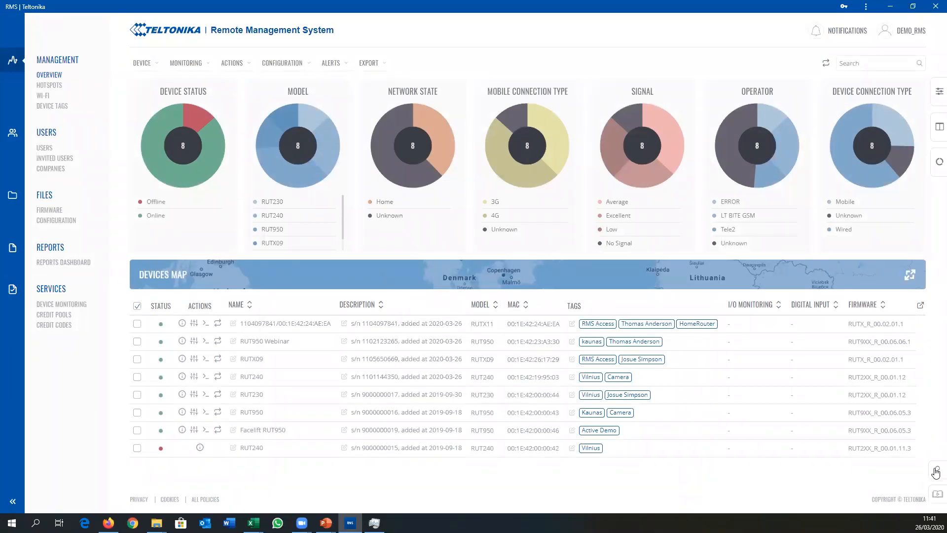
Step: Go through the guided tour of the management sections up to the device table, and skip the rest
left_click(935, 495)
left_click(856, 486)
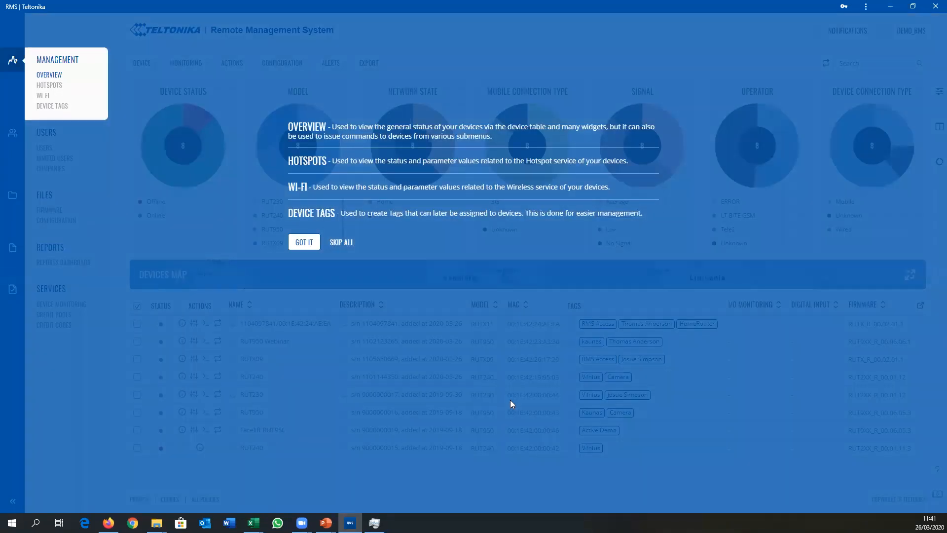
left_click(302, 244)
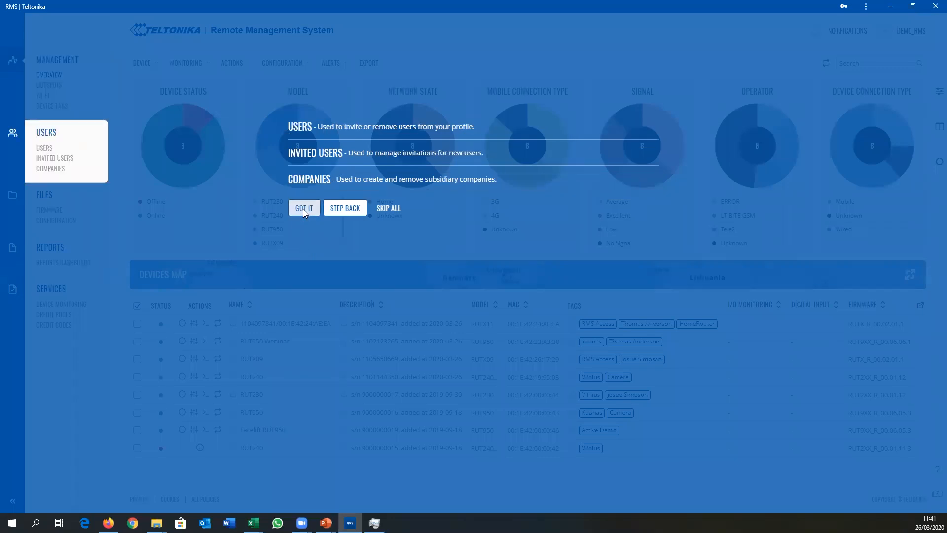
left_click(303, 208)
left_click(305, 190)
left_click(303, 154)
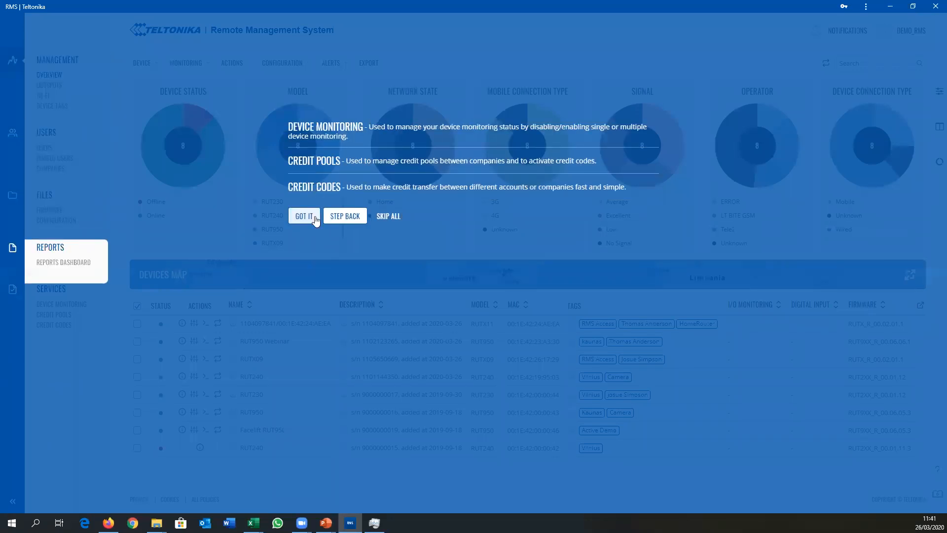
left_click(313, 215)
left_click(306, 340)
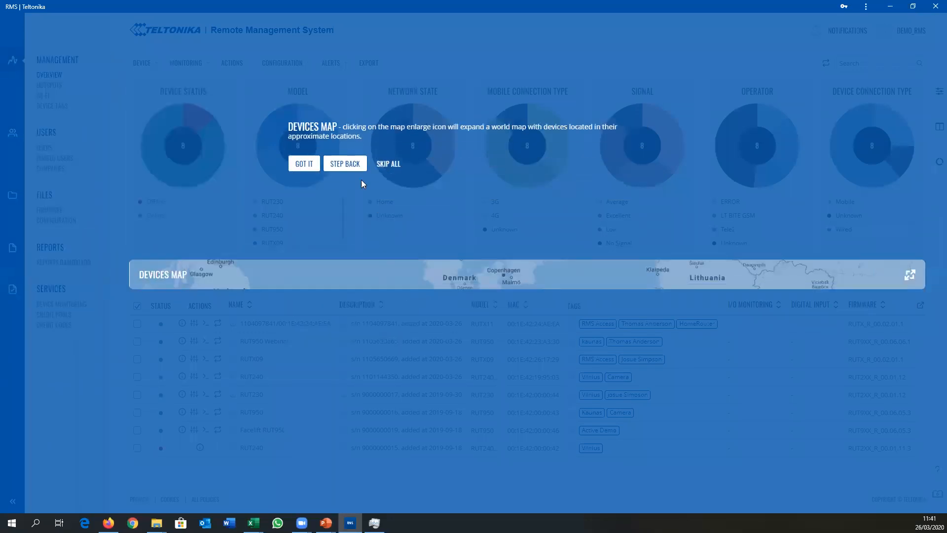
left_click(314, 163)
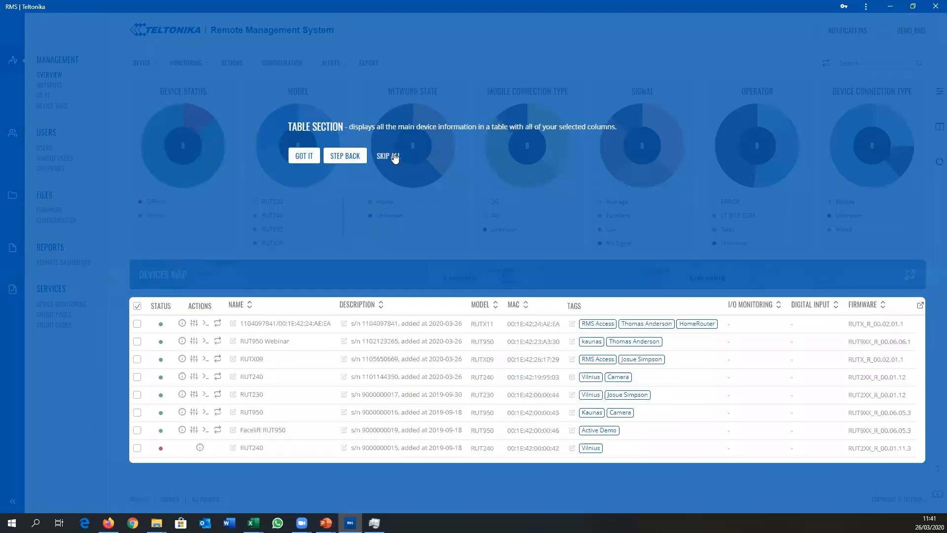
left_click(394, 157)
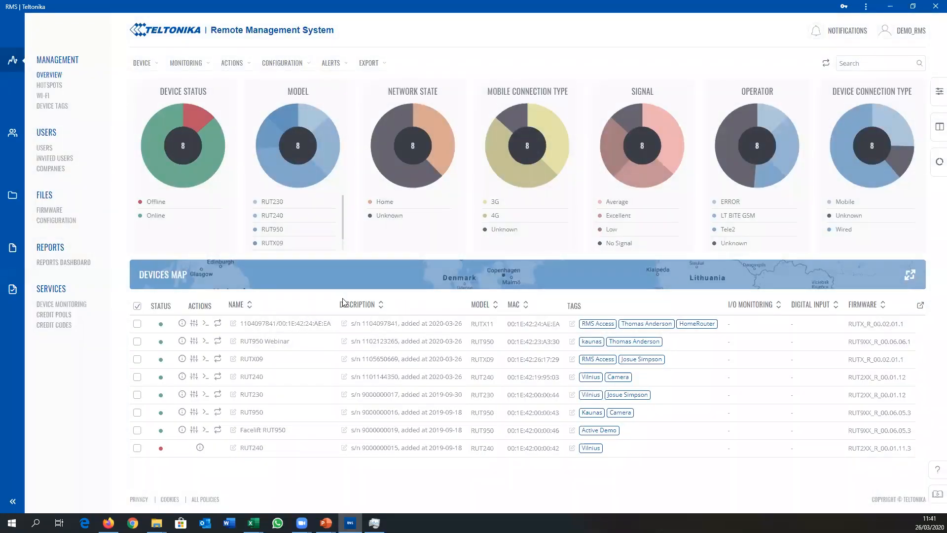
Step: View the help links for the community, wiki and credit purchase, and close them
left_click(935, 467)
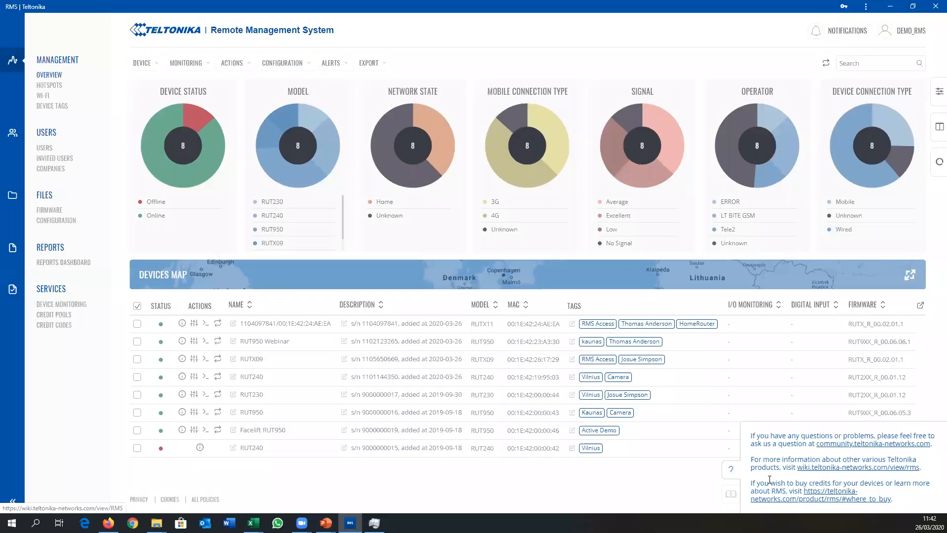
left_click(731, 469)
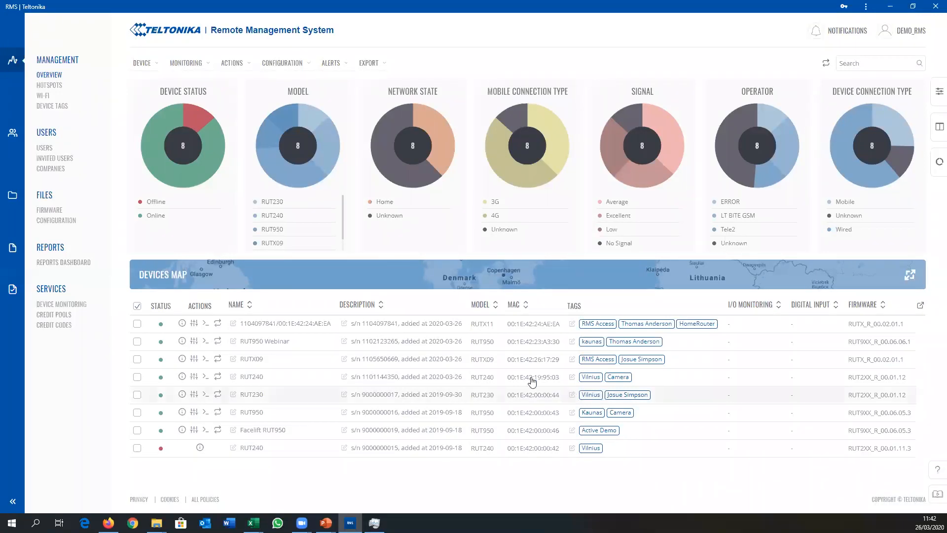
Step: Select the online RUT240 device, check its device alerts, and open a new alert configuration for it
mouse_move(333, 69)
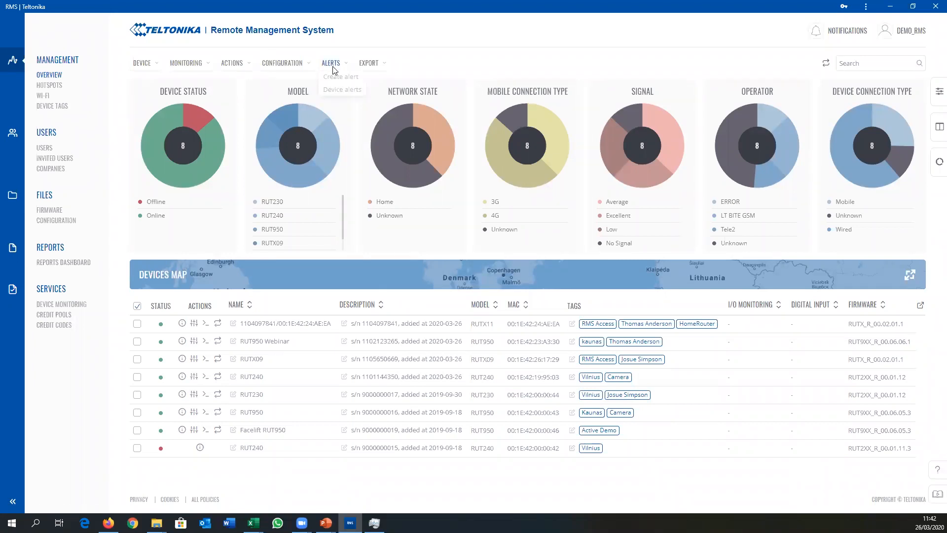
left_click(137, 377)
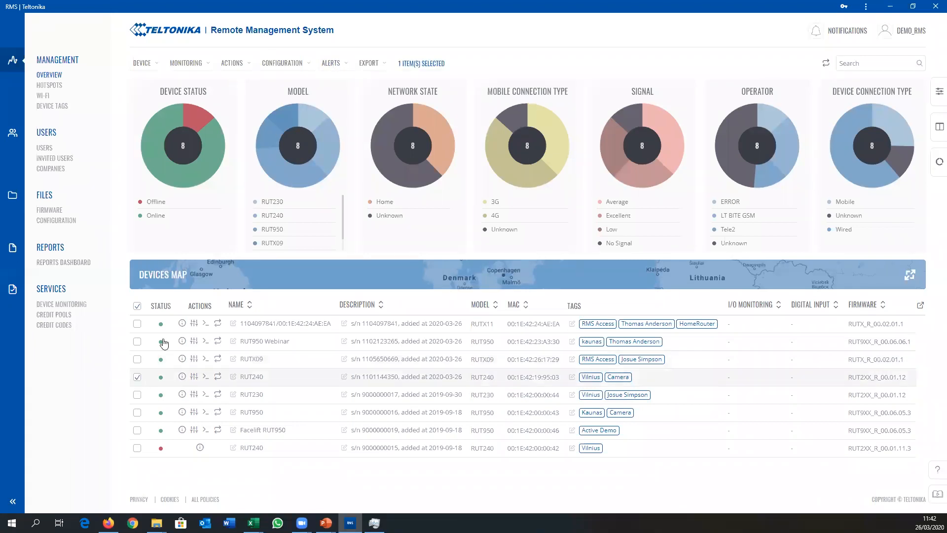
mouse_move(341, 63)
left_click(342, 90)
left_click(602, 225)
left_click(338, 77)
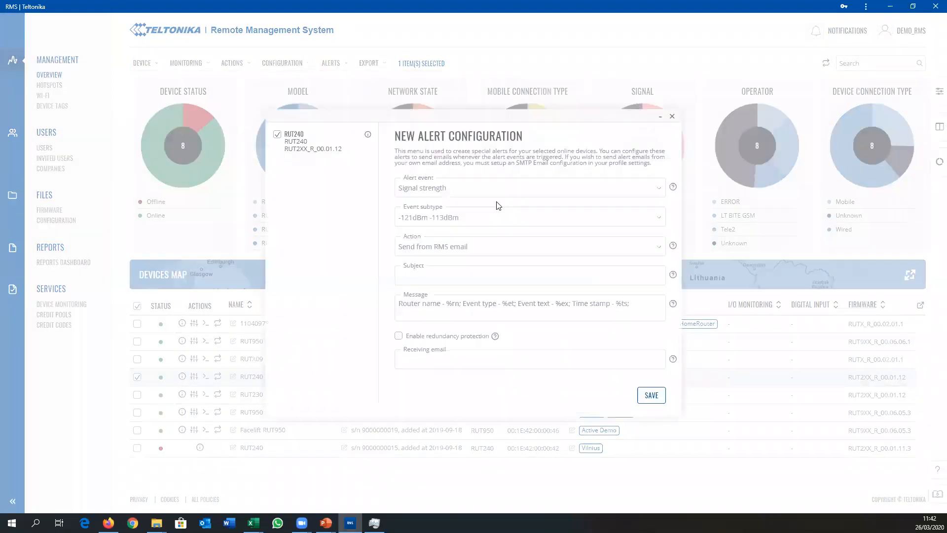
Step: View the alert events available for the RUT240, and close the alert configuration without saving
left_click(470, 187)
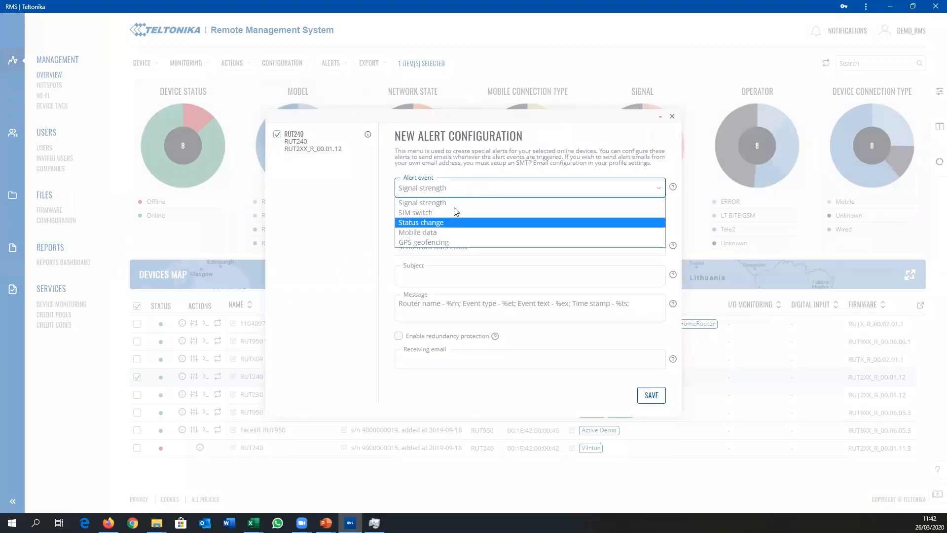
left_click(453, 189)
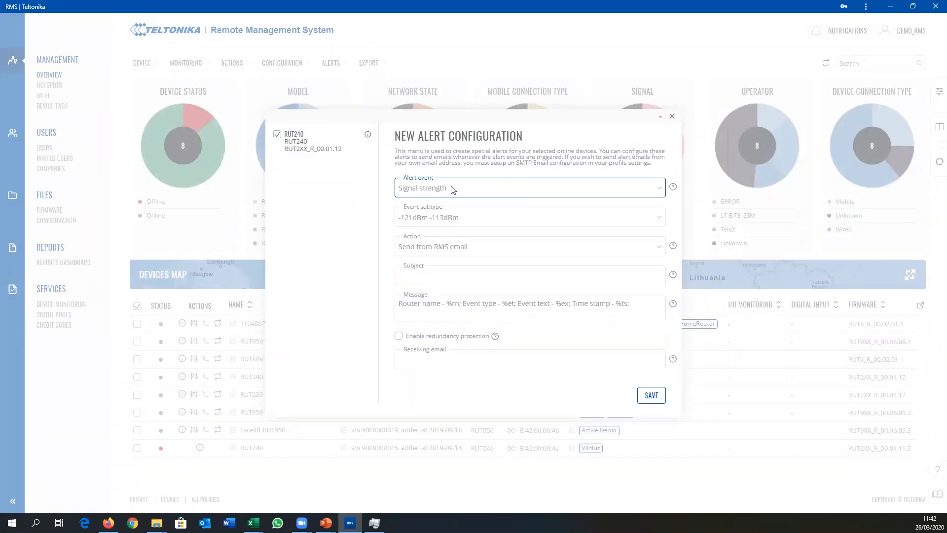
left_click(672, 116)
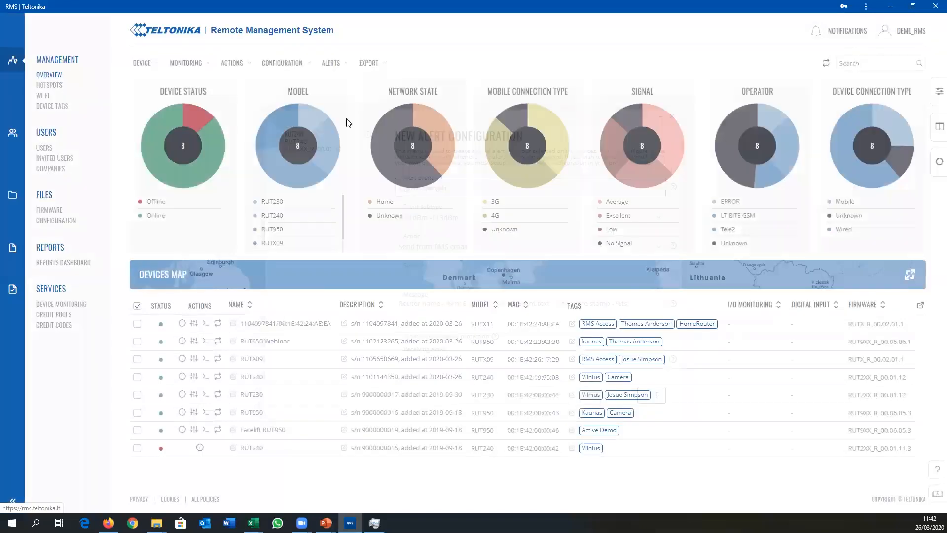